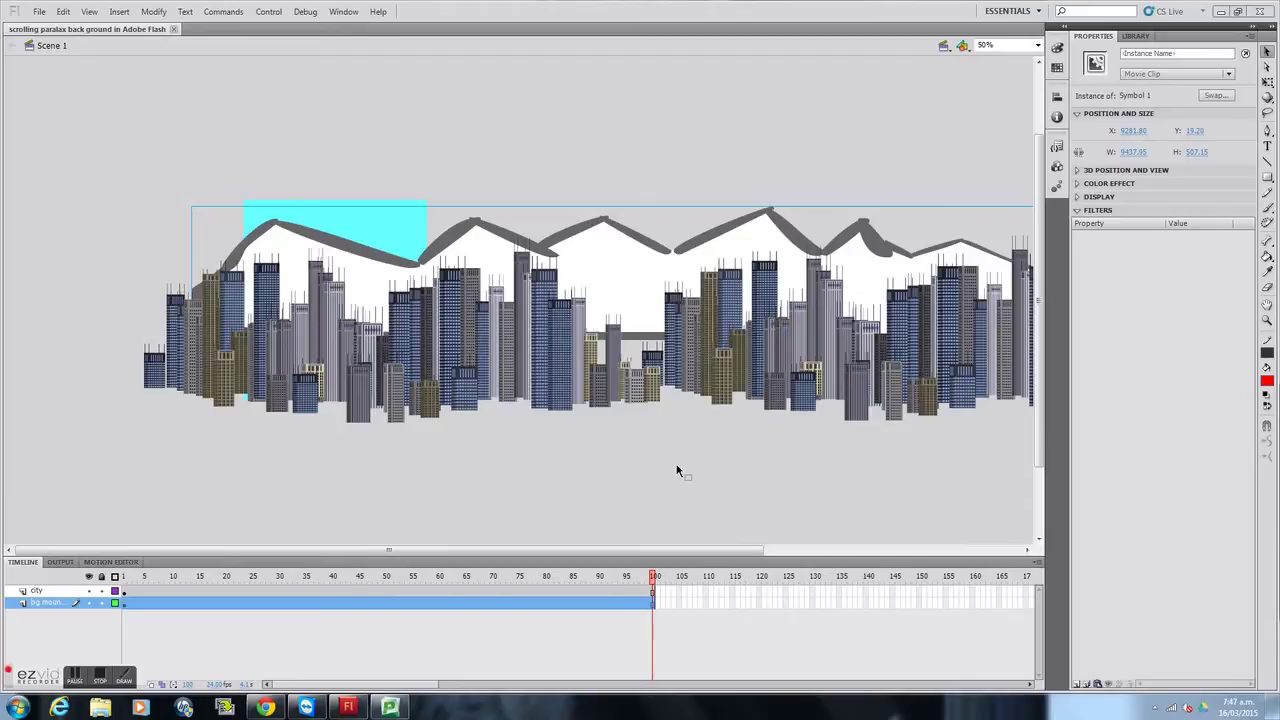
# Step: Show the library, trial-place a Symbol 1 copy and undo it, then select citylong
pyautogui.click(1144, 36)
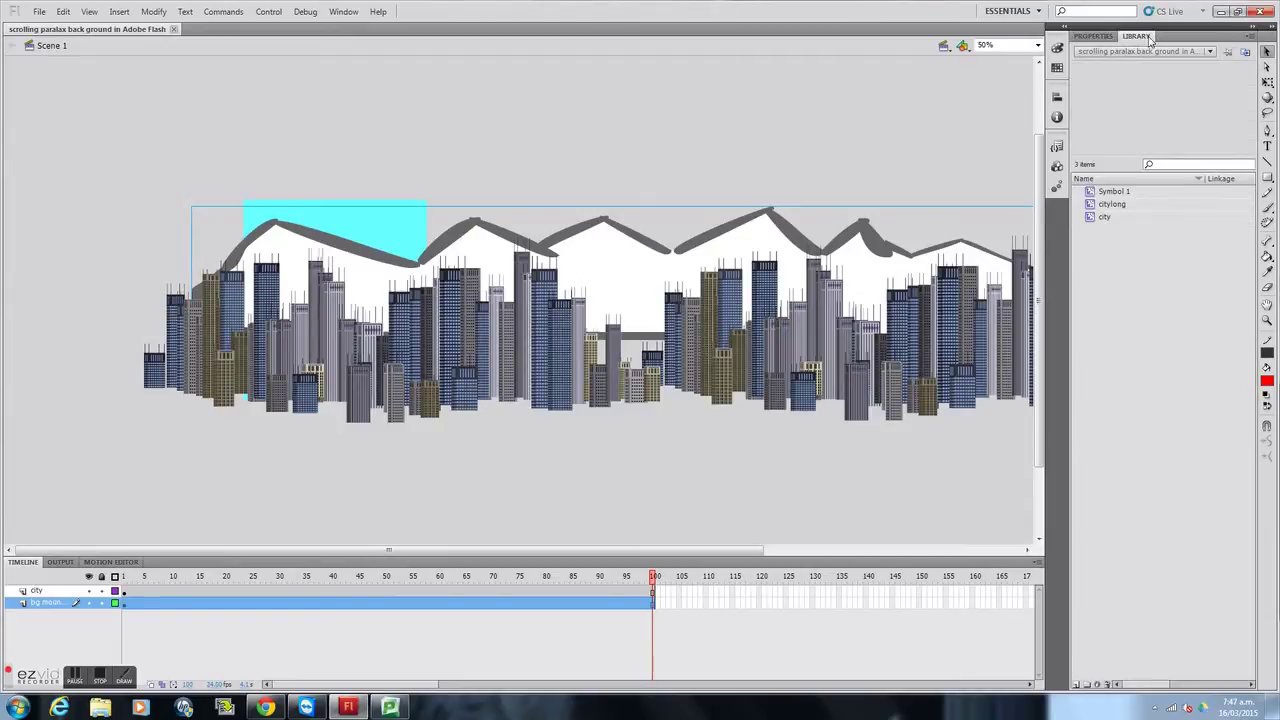
pyautogui.click(1094, 193)
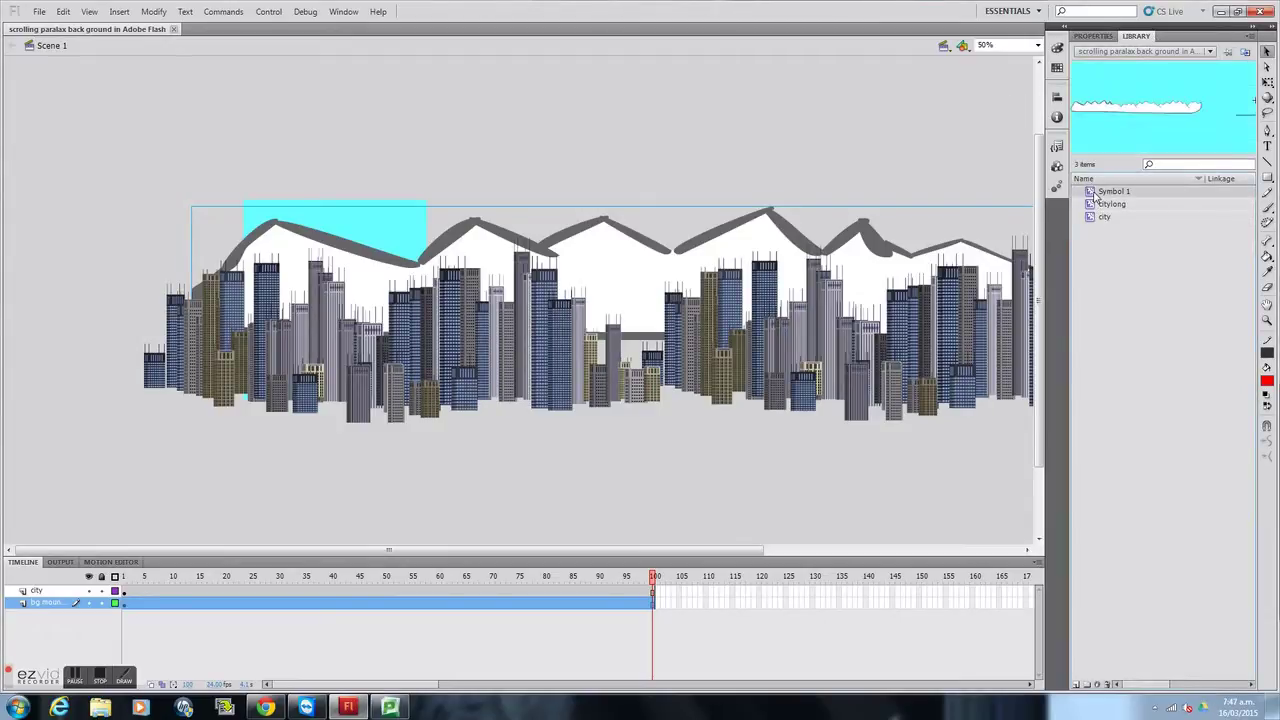
pyautogui.moveTo(1094, 193); pyautogui.dragTo(538, 178)
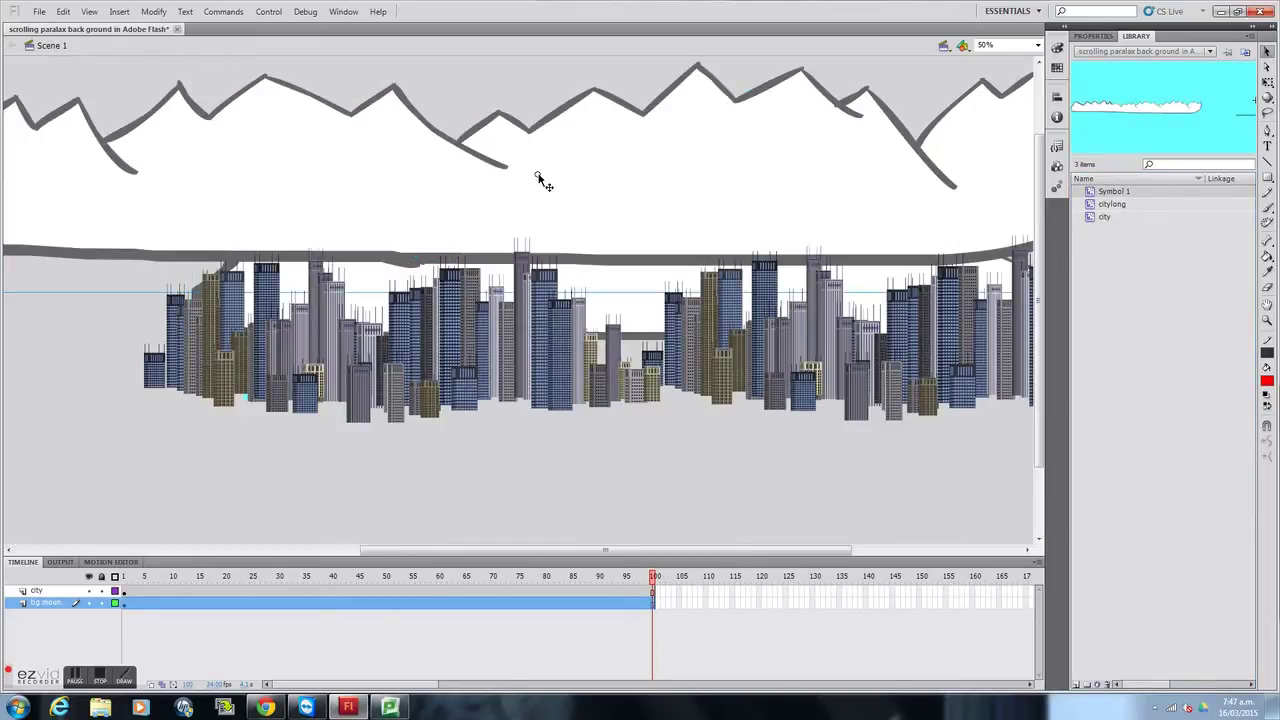
pyautogui.hotkey('ctrl', '-')
pyautogui.hotkey('ctrl', '-')
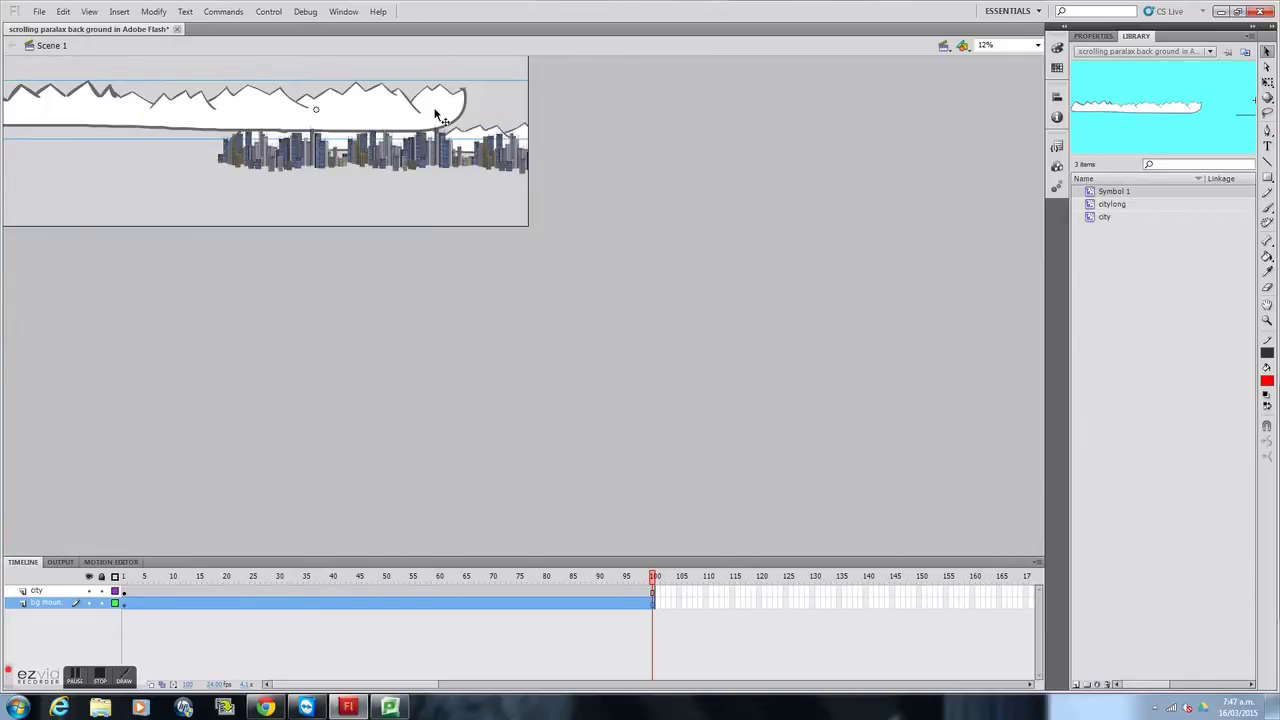
pyautogui.hotkey('ctrl', 'z')
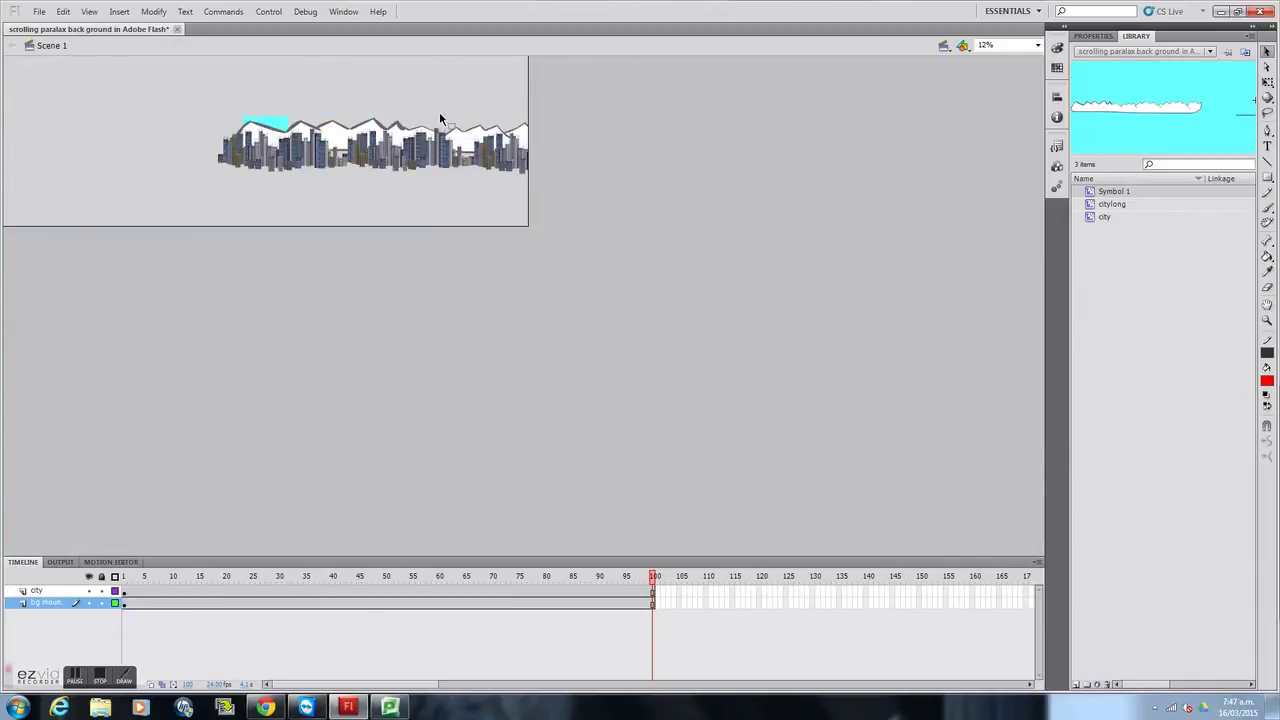
pyautogui.click(1108, 204)
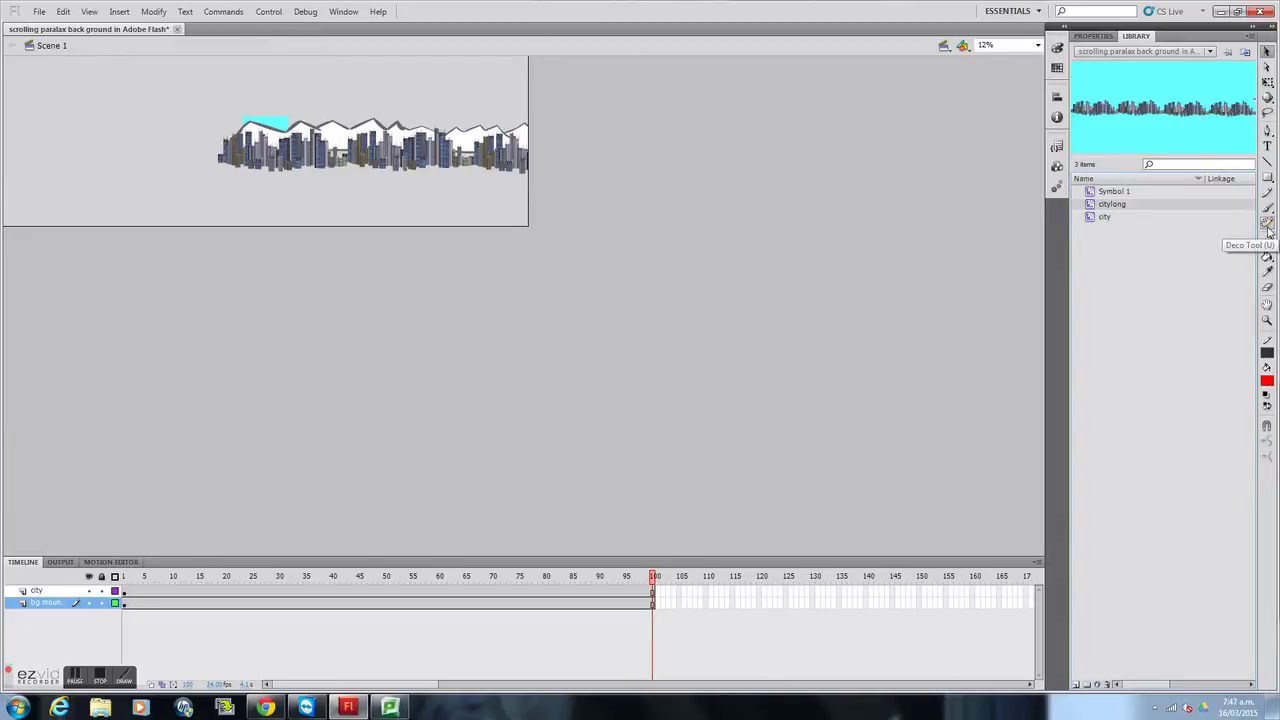
pyautogui.hotkey('ctrl', '=')
pyautogui.hotkey('ctrl', '=')
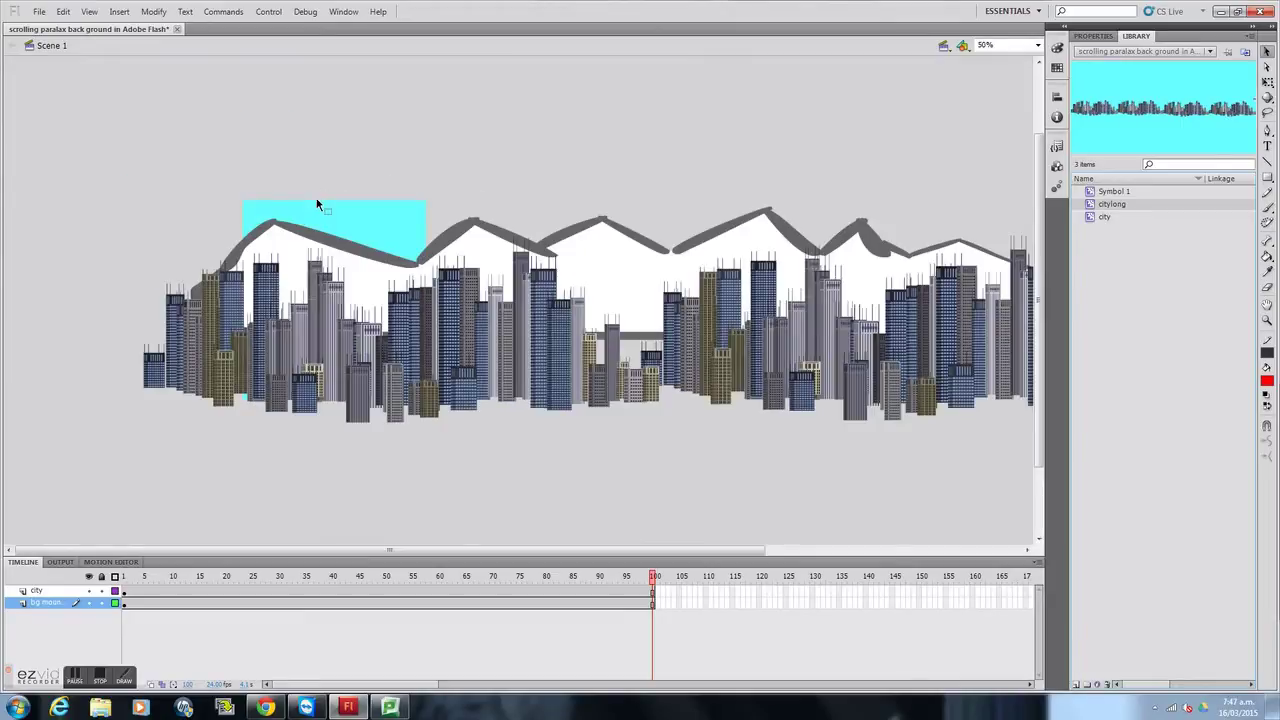
pyautogui.click(88, 592)
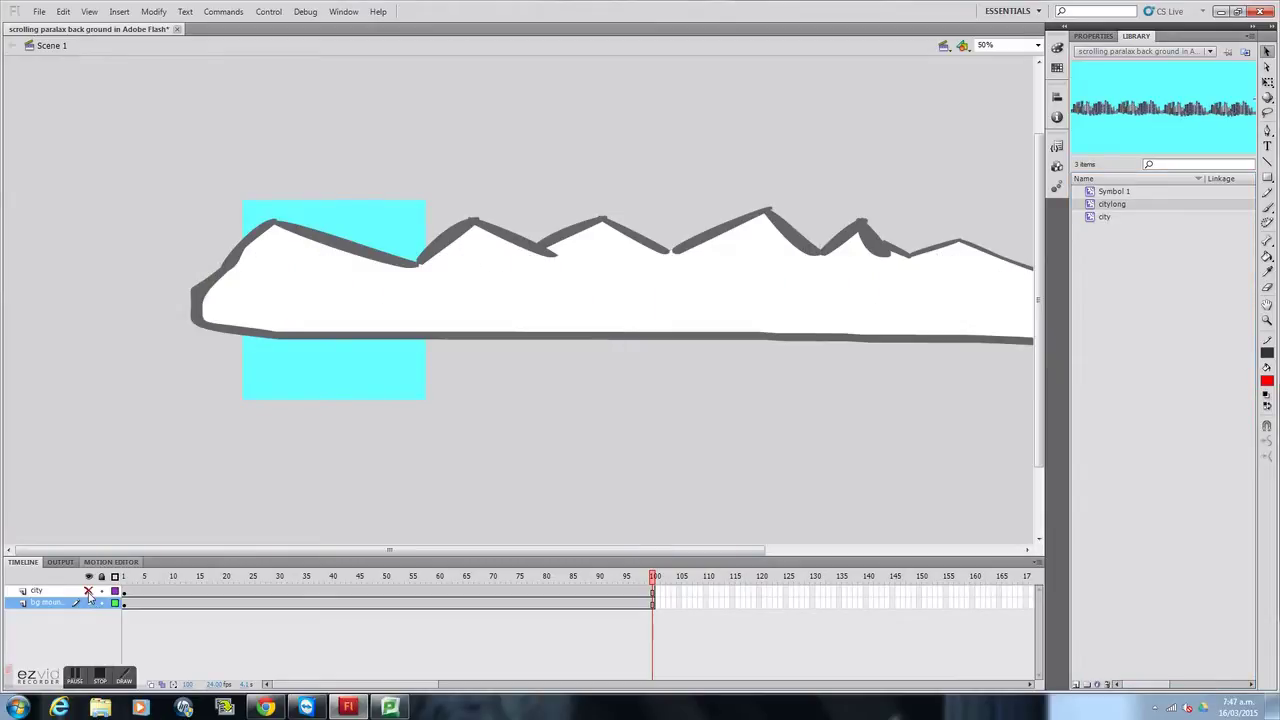
pyautogui.click(88, 592)
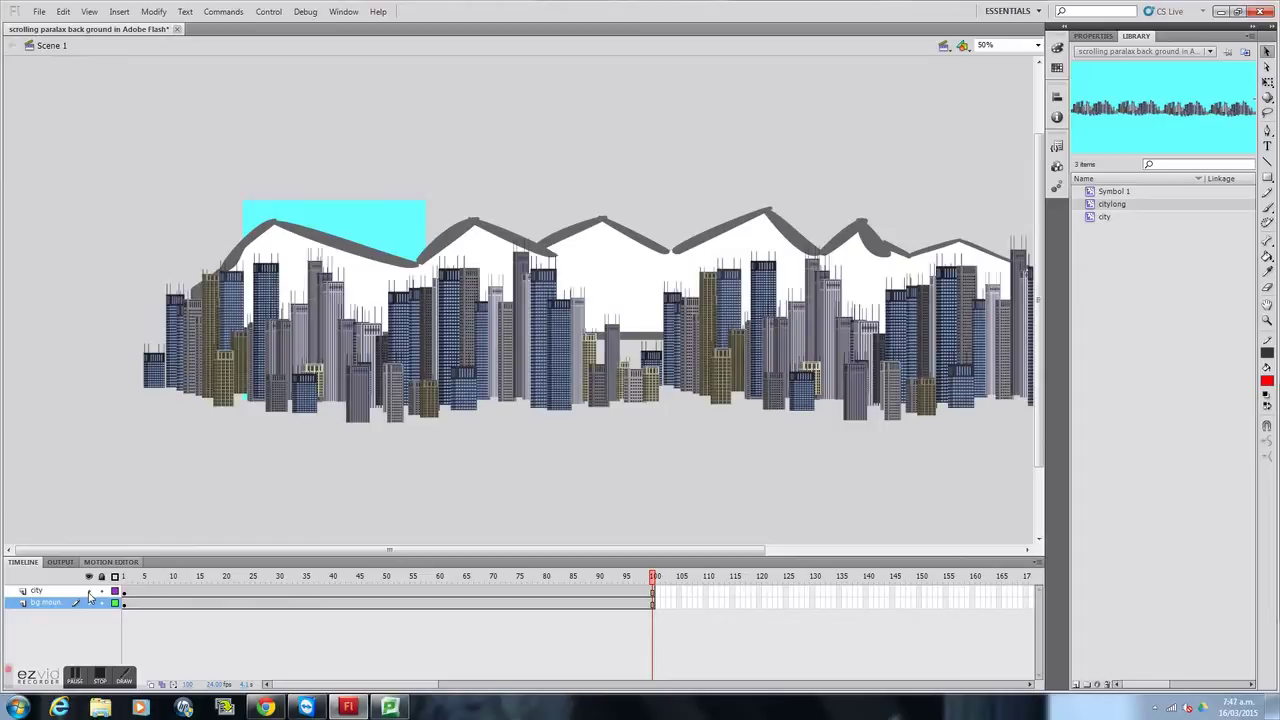
pyautogui.moveTo(392, 555); pyautogui.dragTo(455, 552)
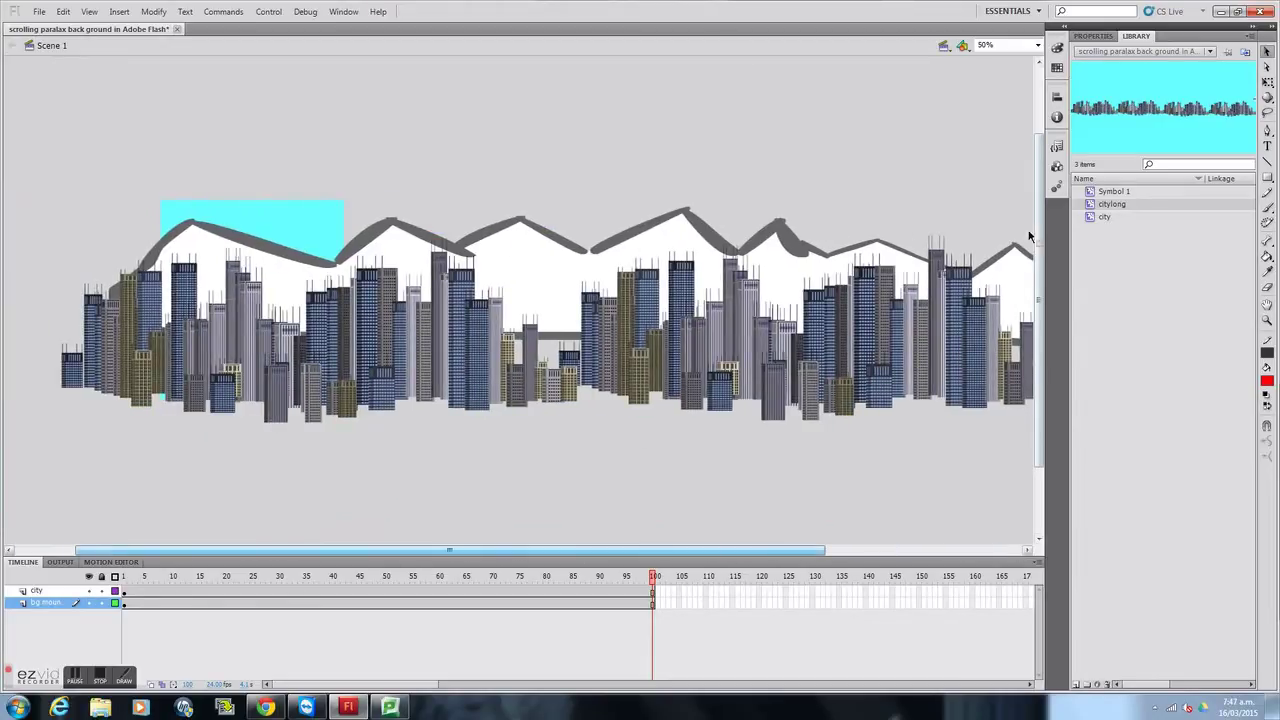
pyautogui.click(88, 604)
pyautogui.click(88, 604)
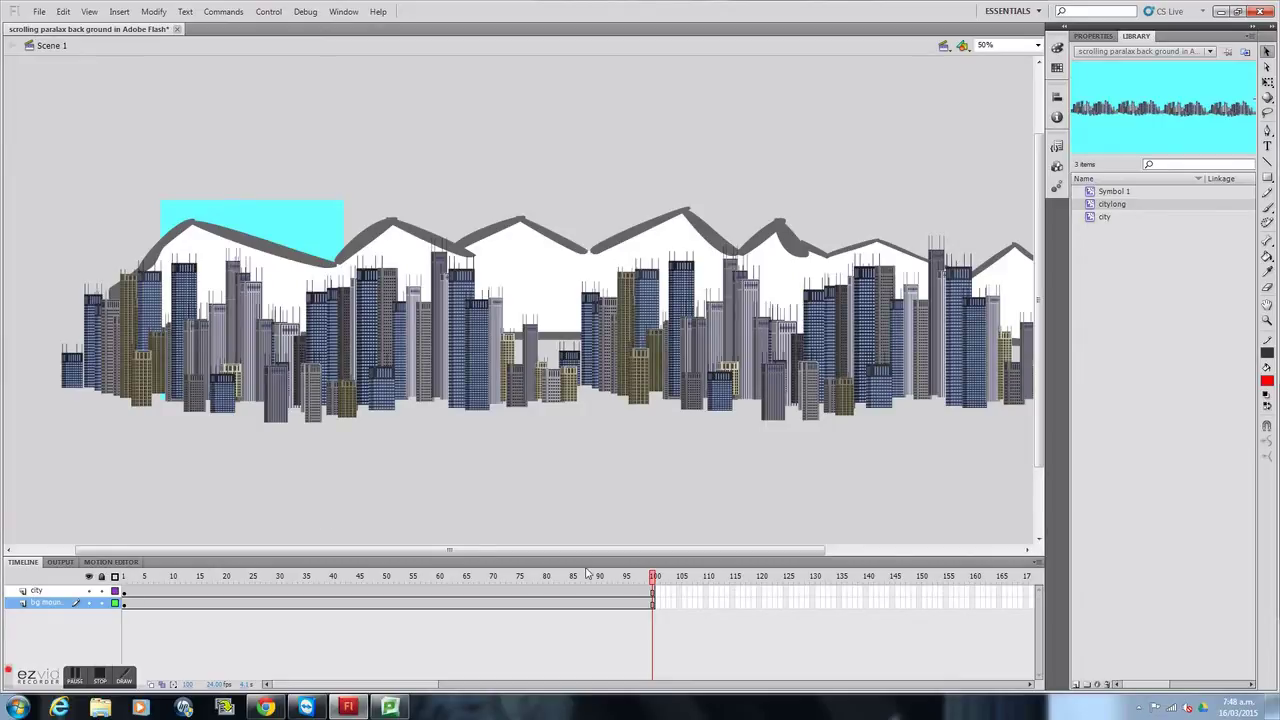
# Step: Insert frames on the bg mountain layer up to frame 200 with F5
pyautogui.click(497, 592)
pyautogui.moveTo(156, 596); pyautogui.dragTo(123, 596)
pyautogui.moveTo(430, 687); pyautogui.dragTo(500, 690)
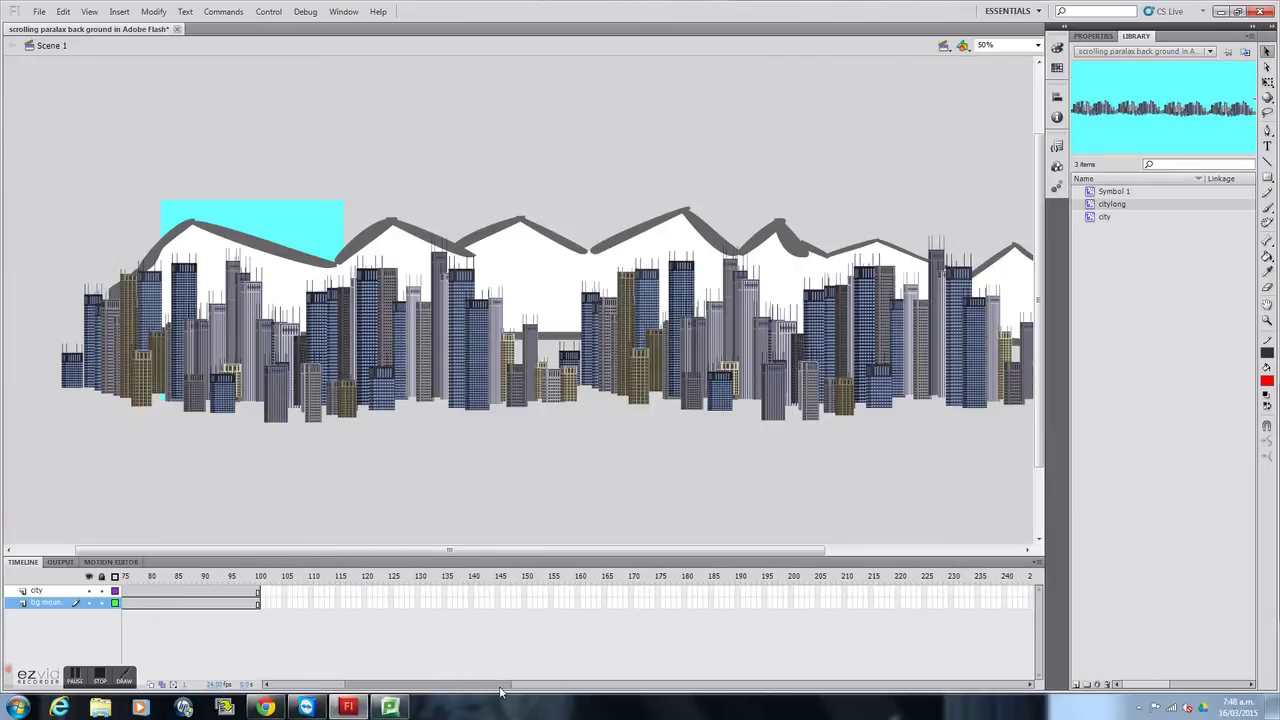
pyautogui.click(794, 600)
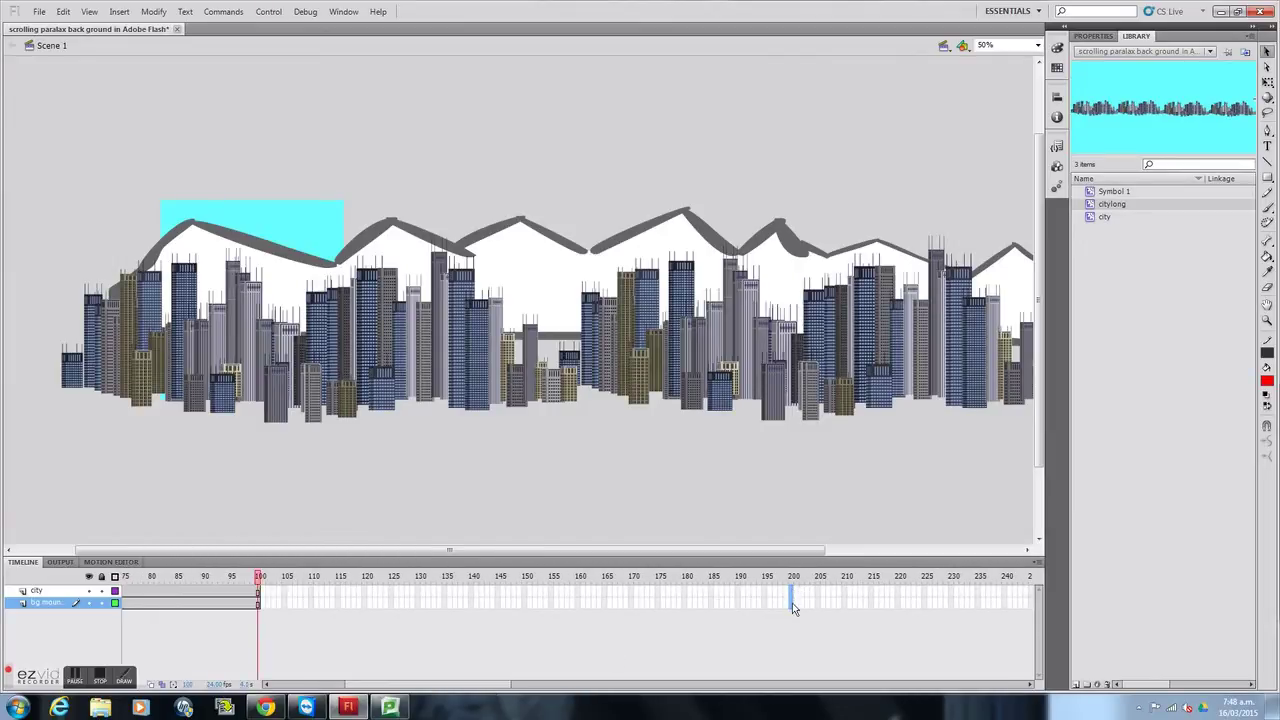
pyautogui.press('F5')
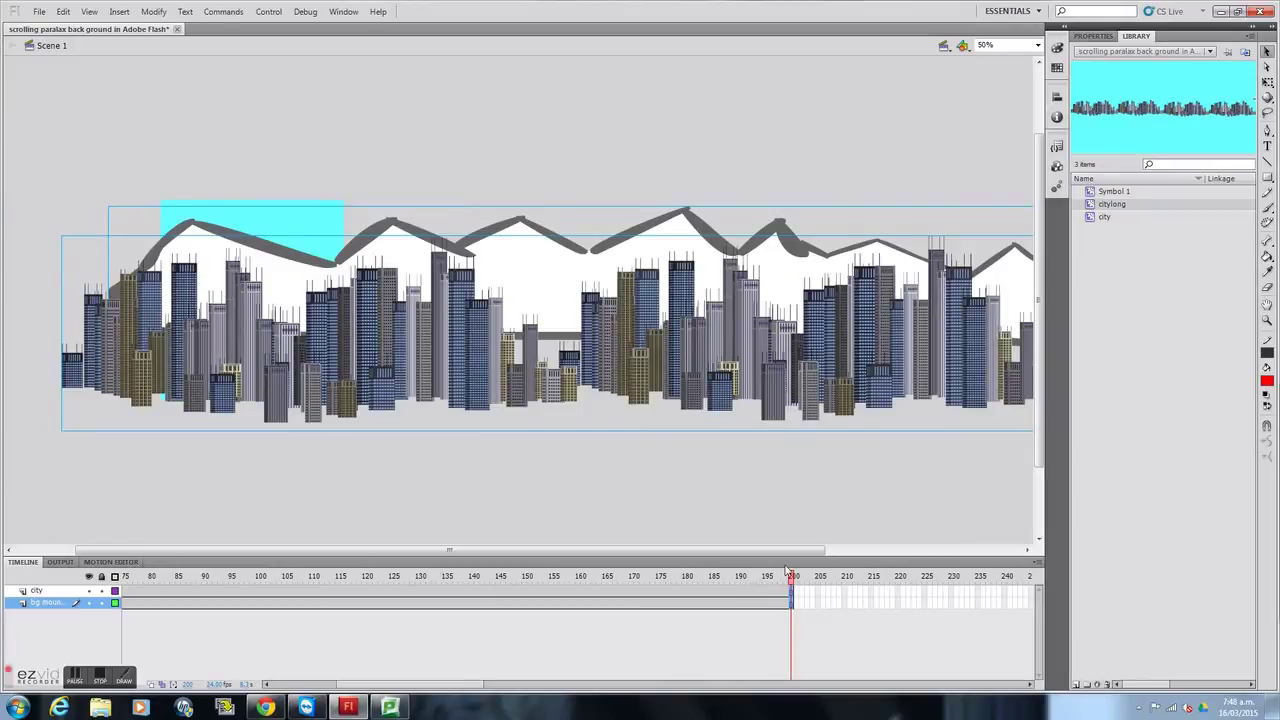
# Step: Scrub the playhead back to frame 1 and select the city layer
pyautogui.moveTo(791, 580); pyautogui.dragTo(124, 640)
pyautogui.moveTo(383, 685); pyautogui.dragTo(279, 687)
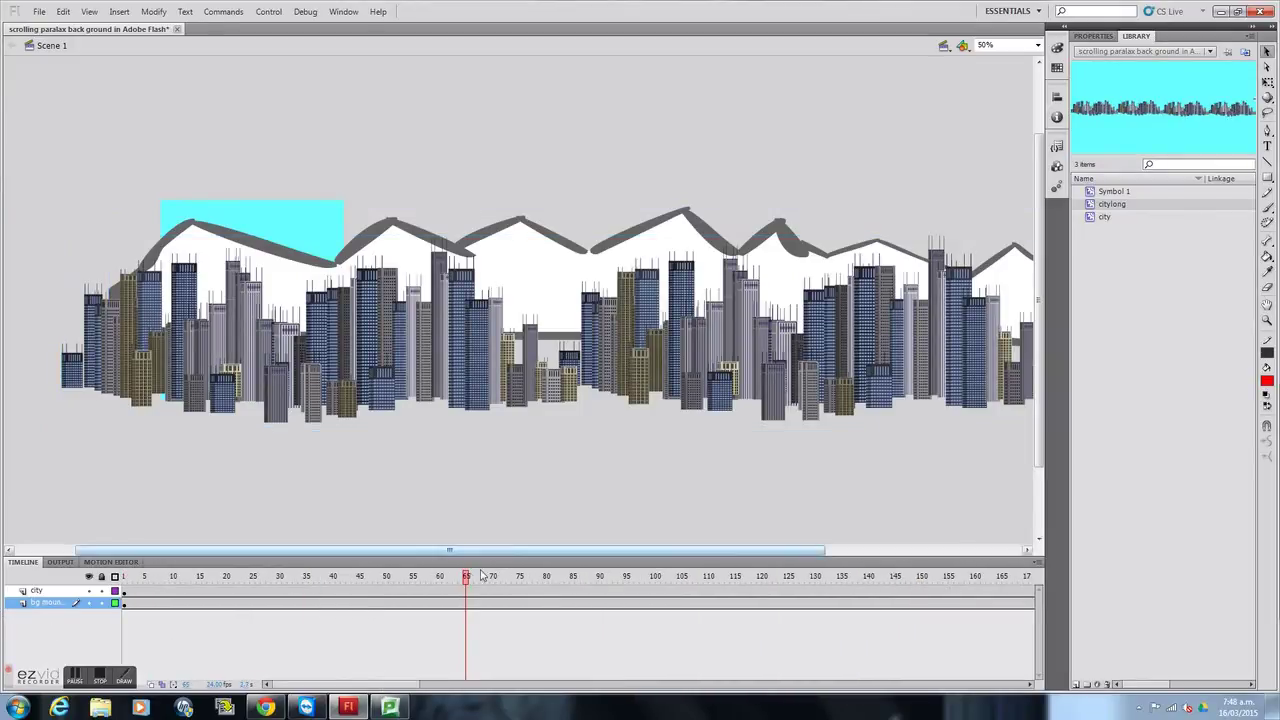
pyautogui.moveTo(440, 580); pyautogui.dragTo(124, 580)
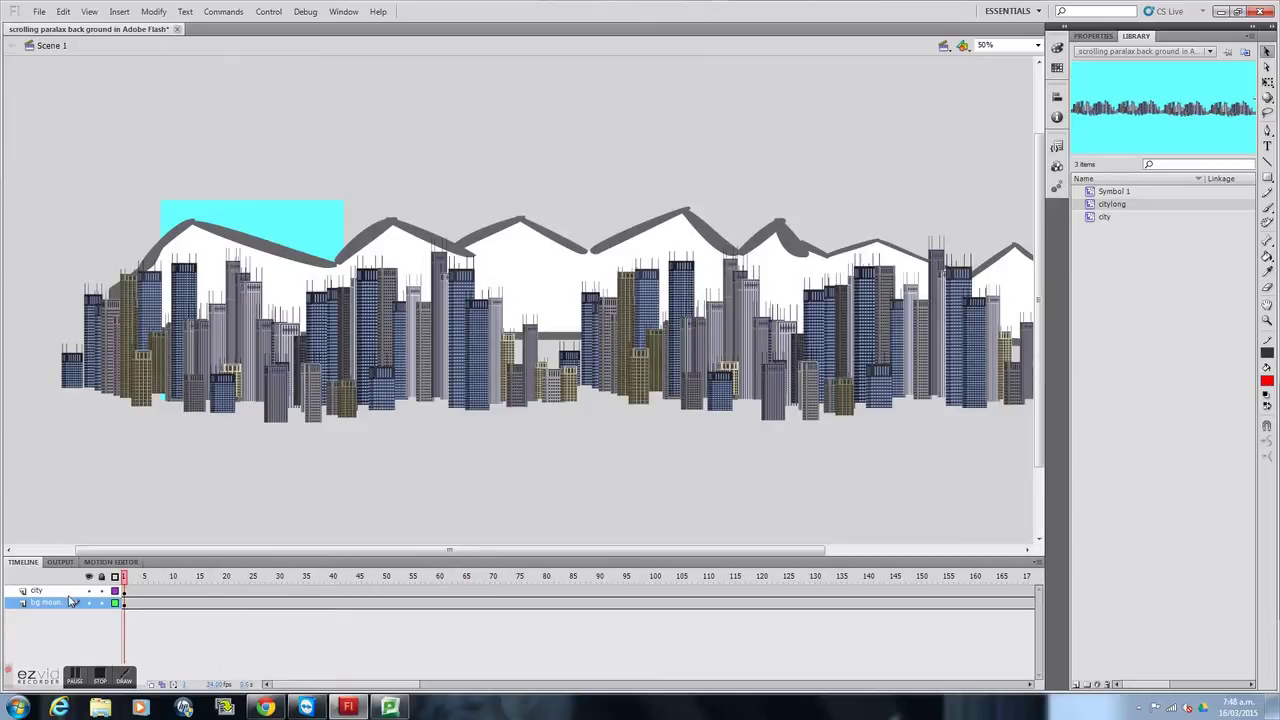
pyautogui.click(70, 593)
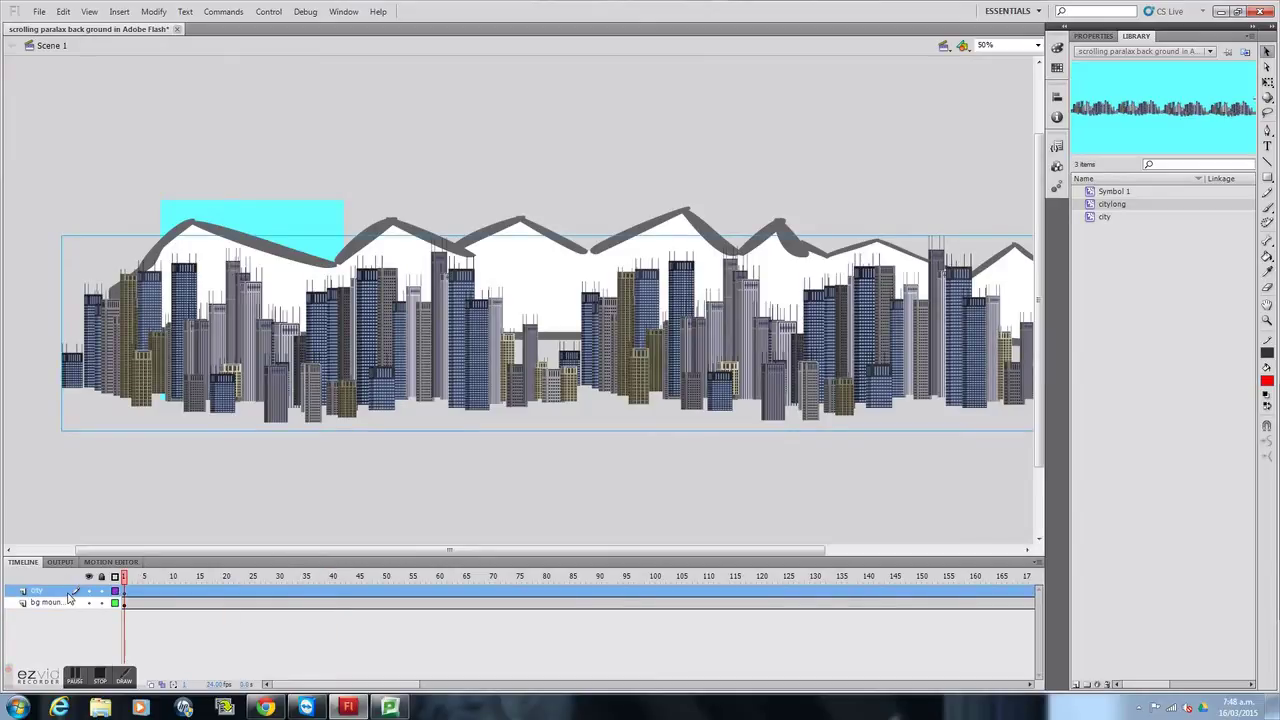
# Step: Motion-tween the city layer and drag the city instance far left at frame 200
pyautogui.click(118, 12)
pyautogui.click(143, 47)
pyautogui.moveTo(545, 577); pyautogui.dragTo(886, 577)
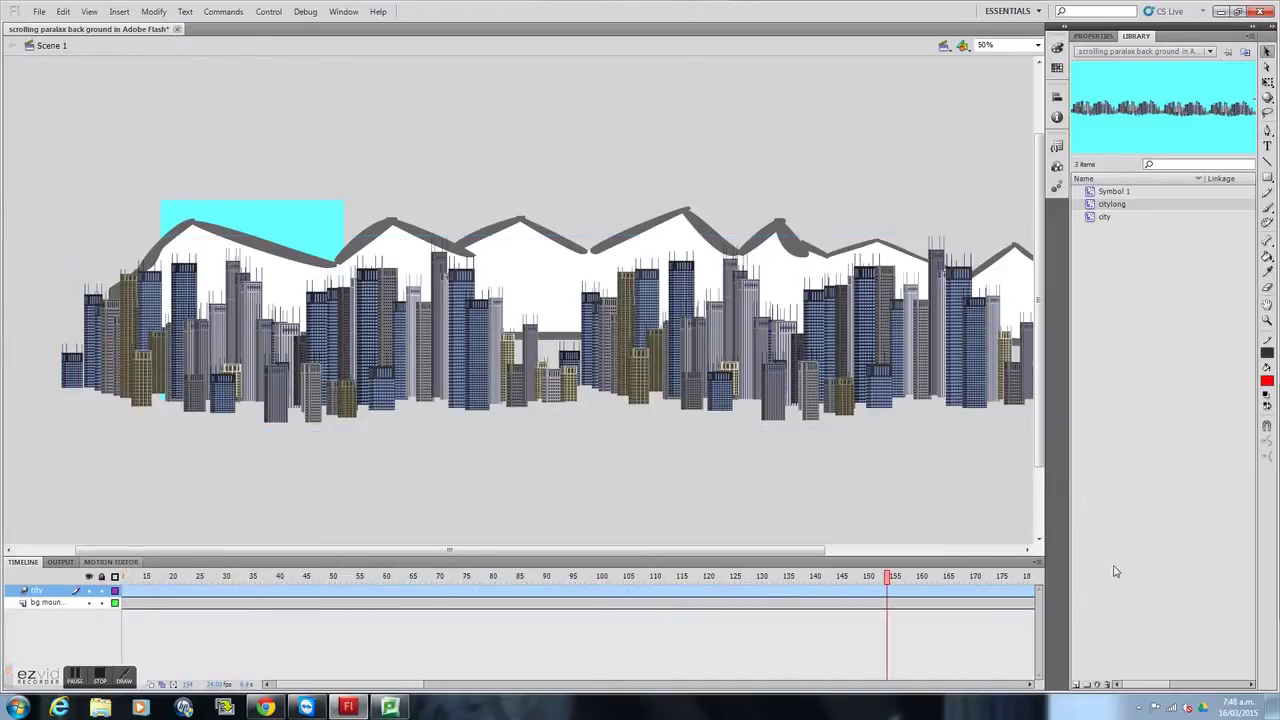
pyautogui.press('Return')
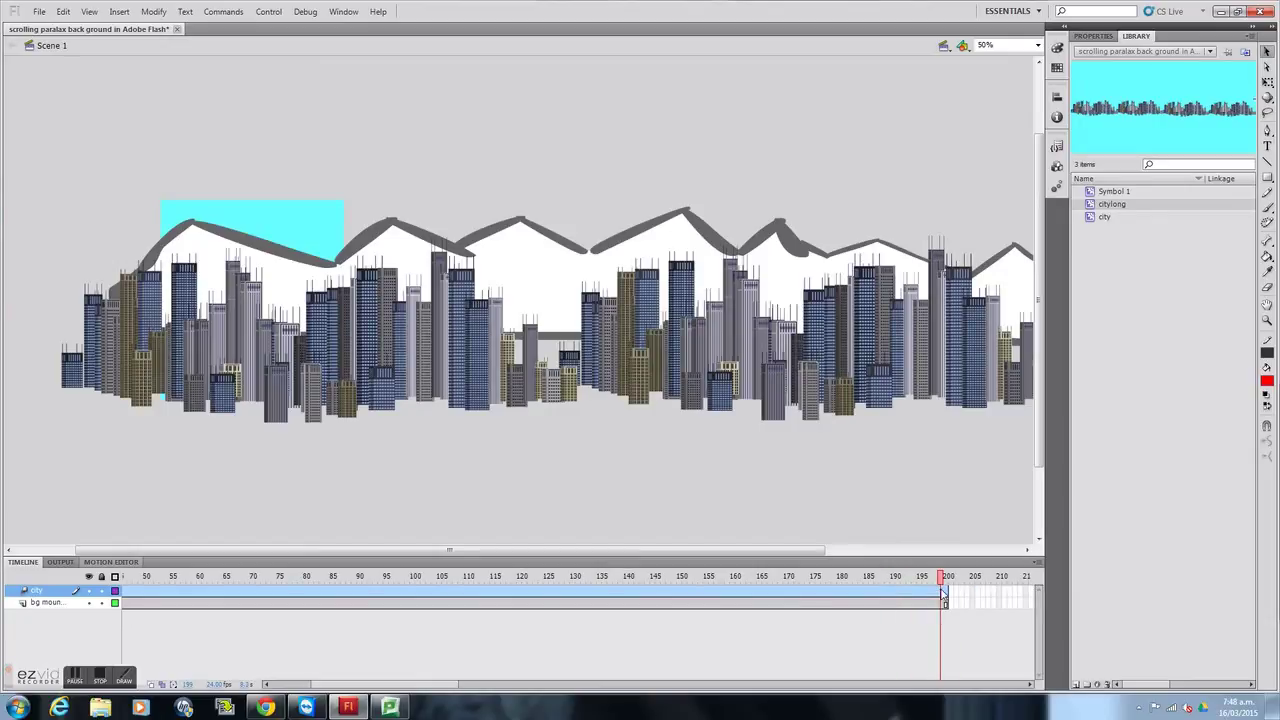
pyautogui.click(954, 595)
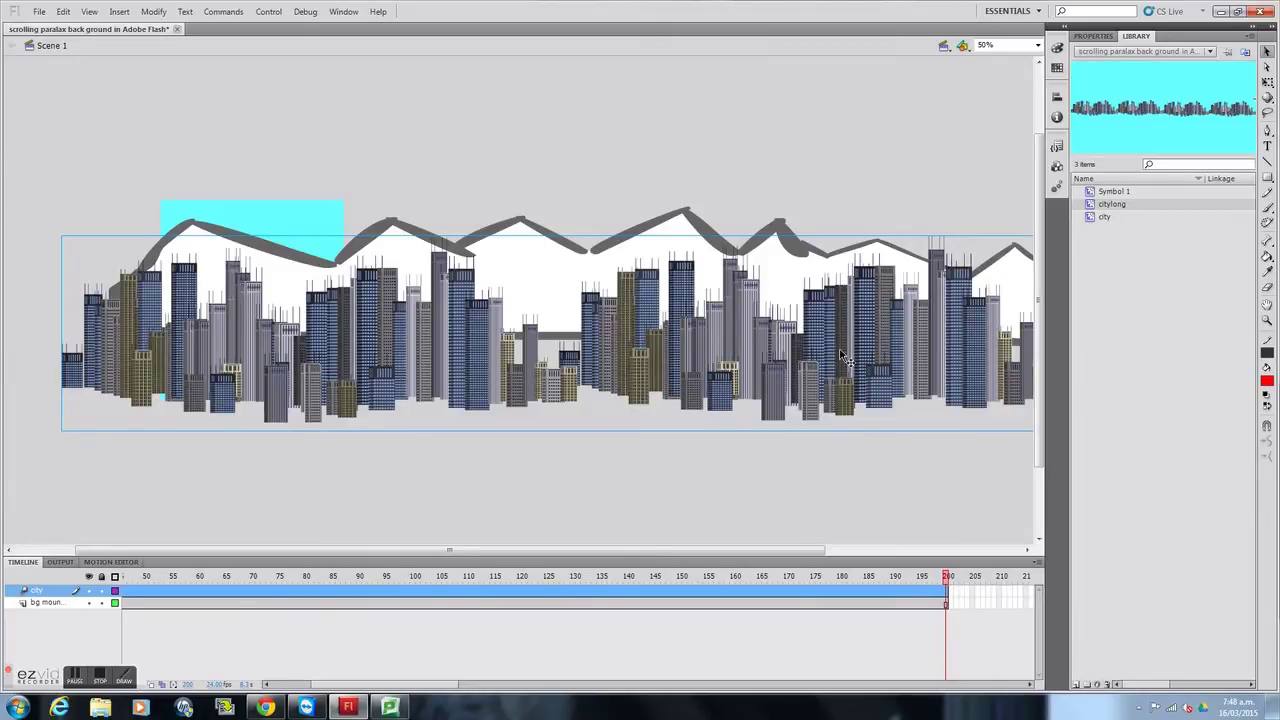
pyautogui.moveTo(809, 360); pyautogui.dragTo(537, 358)
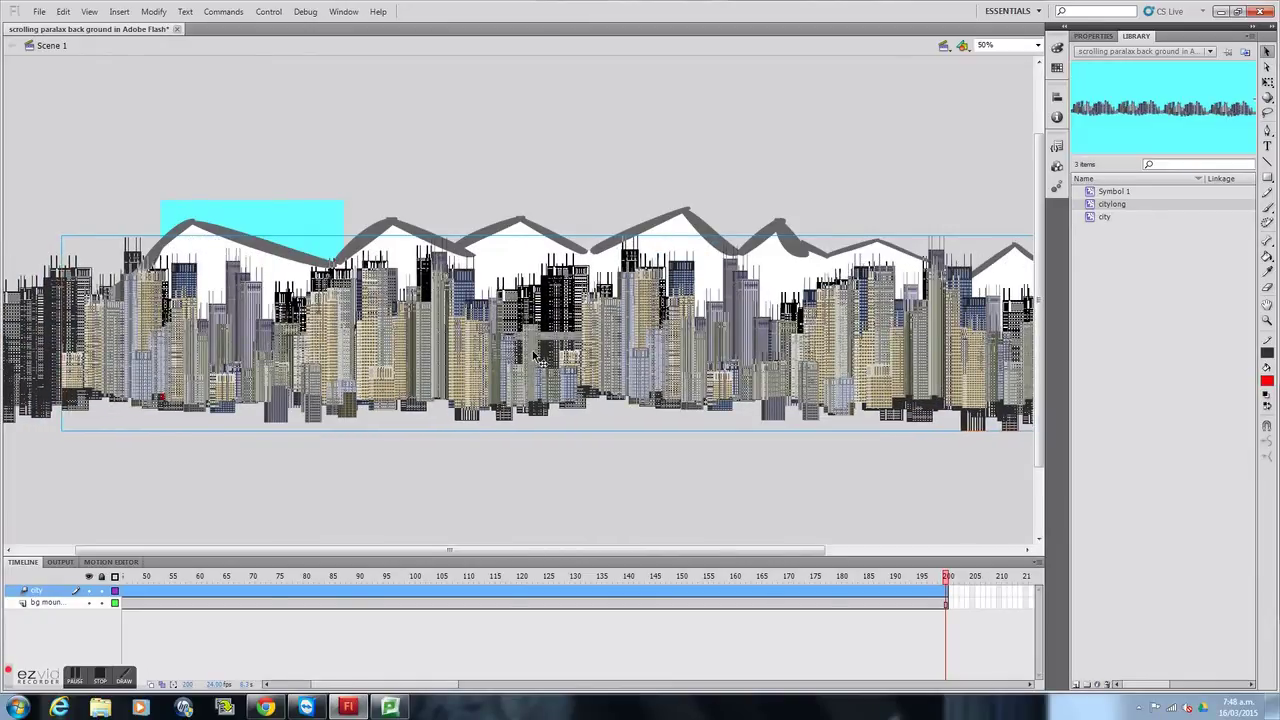
pyautogui.moveTo(533, 358); pyautogui.dragTo(201, 350)
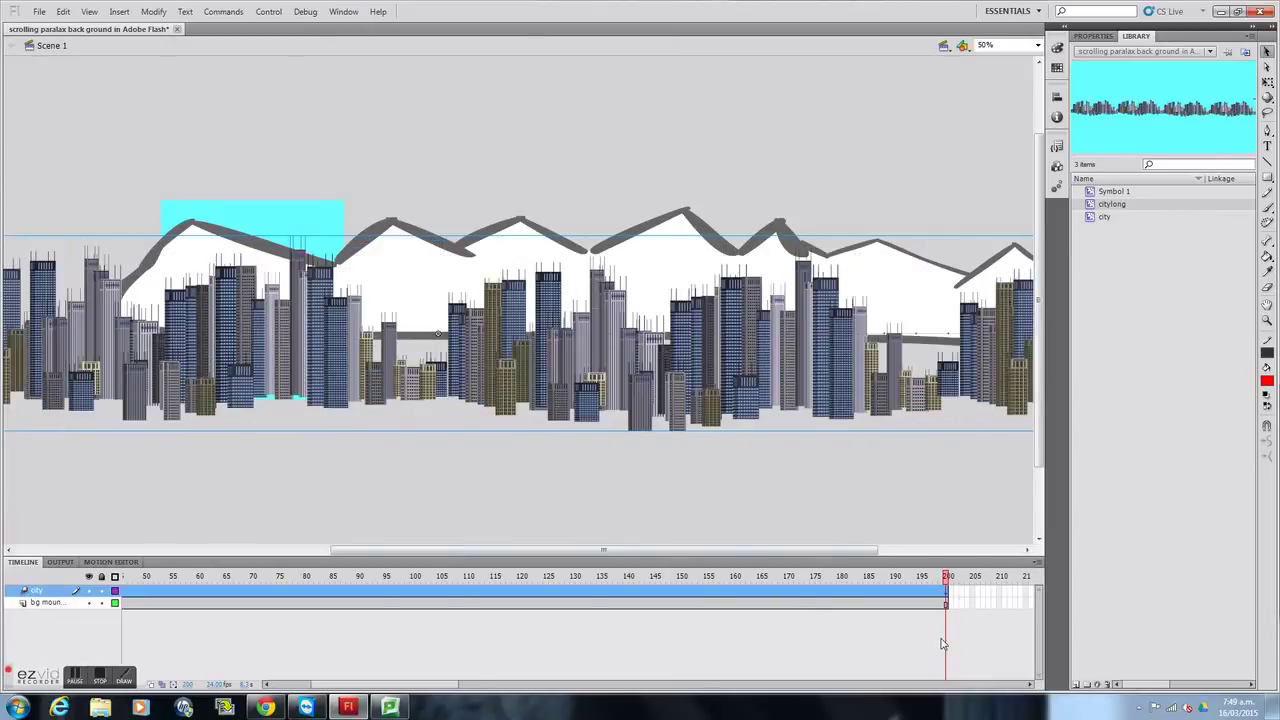
# Step: Motion-tween the bg mountain layer, slide the mountains left at frame 200, then return to frame 1
pyautogui.click(42, 604)
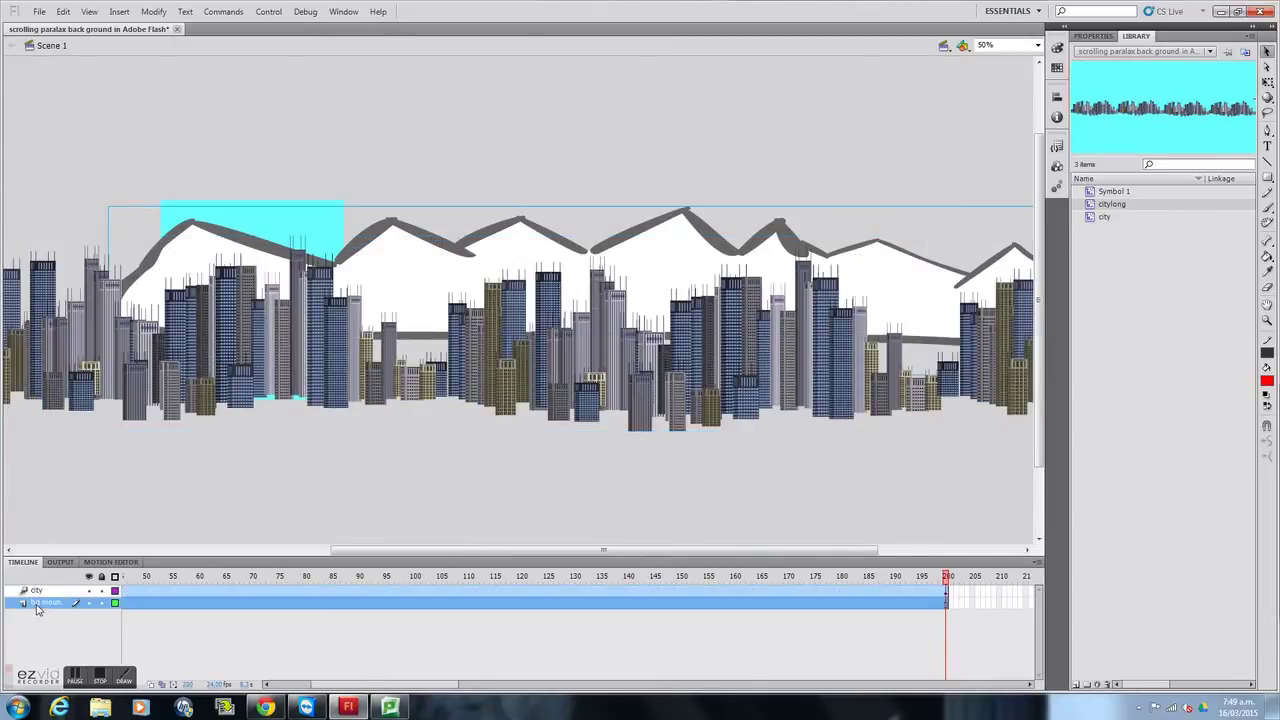
pyautogui.click(90, 12)
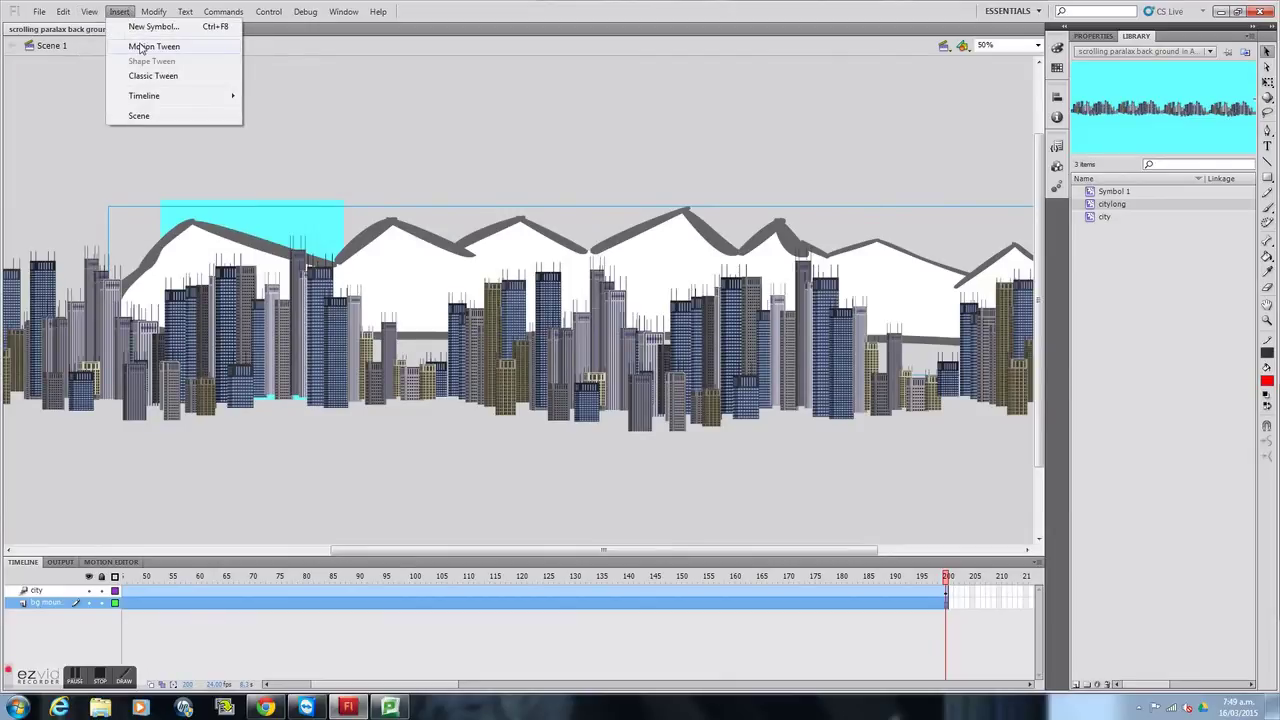
pyautogui.click(140, 46)
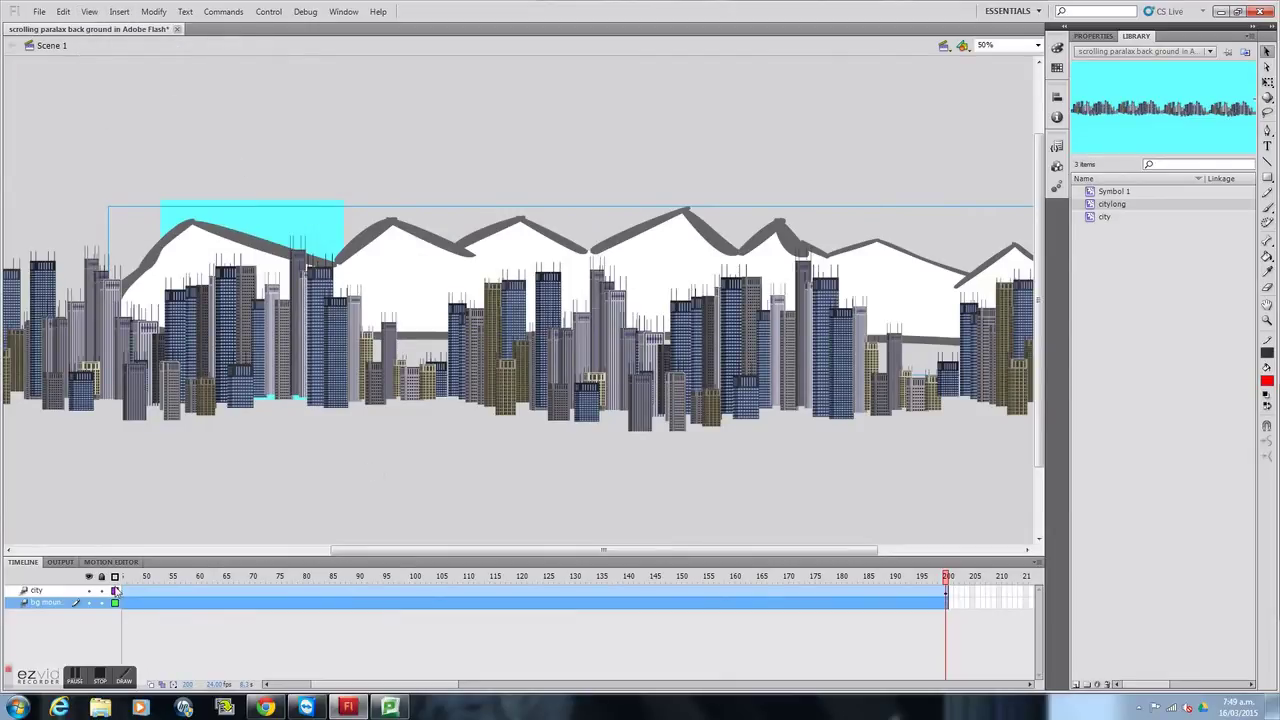
pyautogui.moveTo(886, 286); pyautogui.dragTo(648, 287)
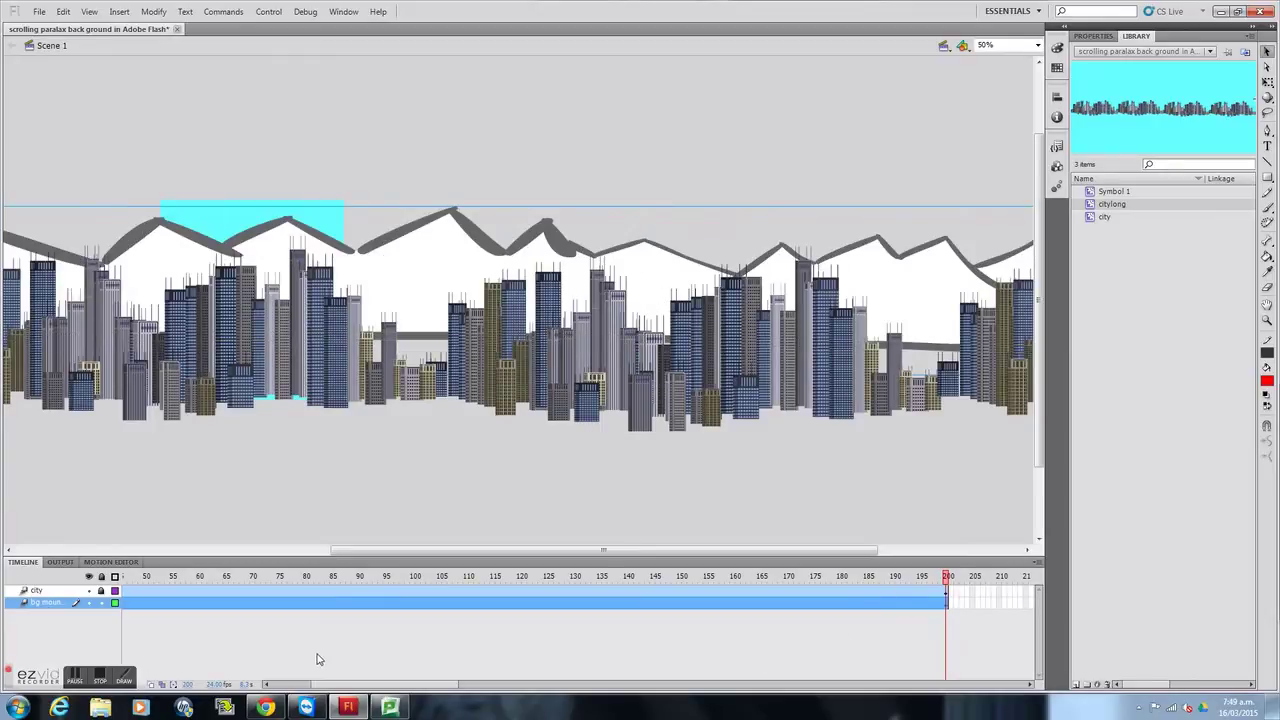
pyautogui.click(130, 578)
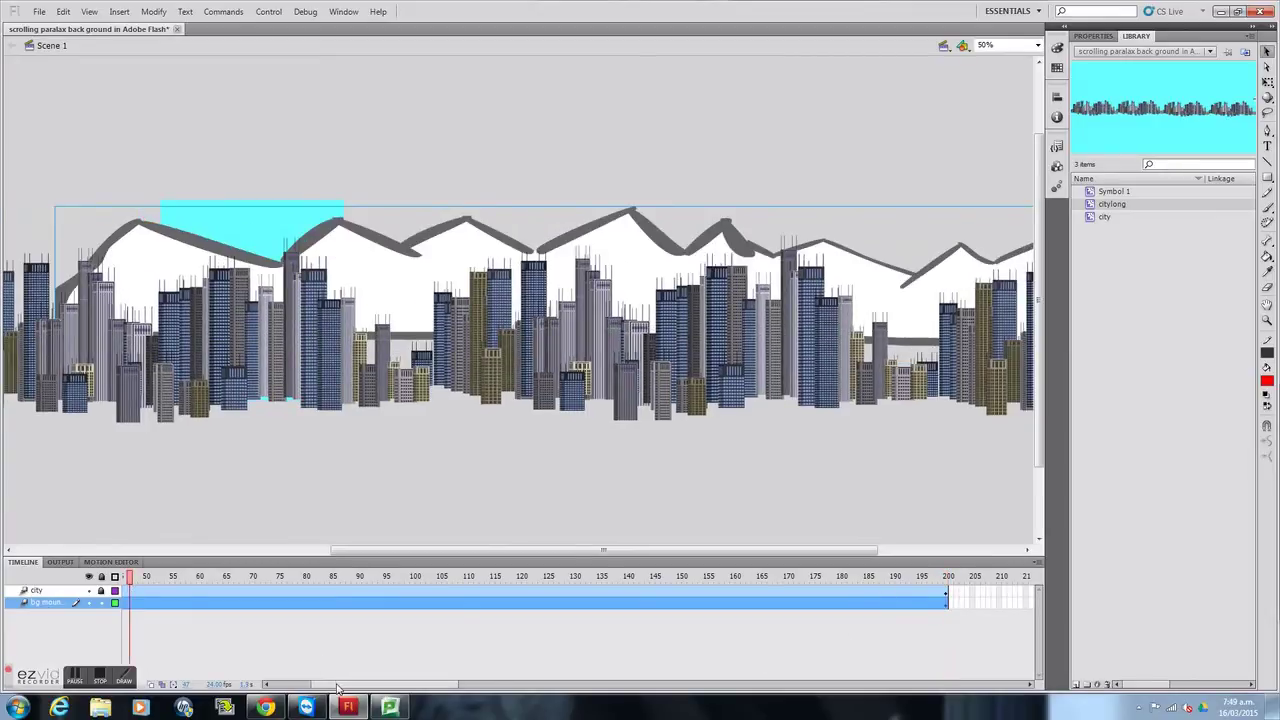
pyautogui.moveTo(329, 689); pyautogui.dragTo(290, 689)
pyautogui.click(124, 579)
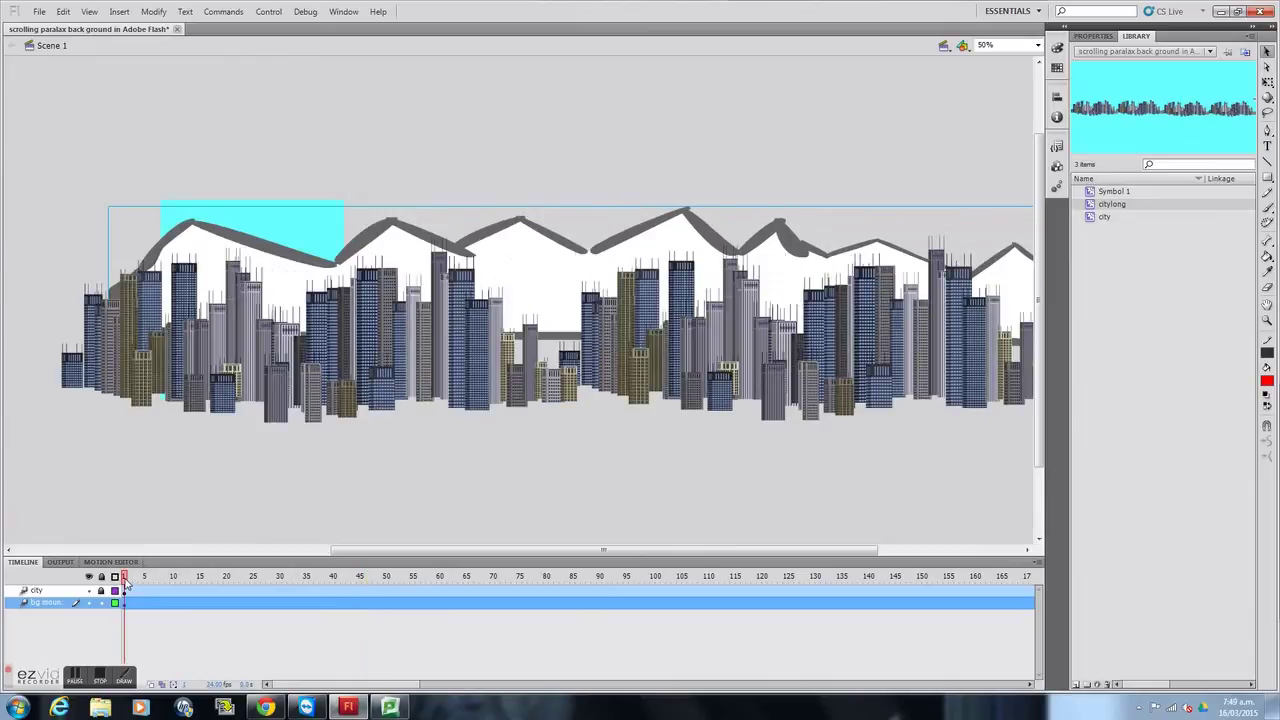
pyautogui.press('Return')
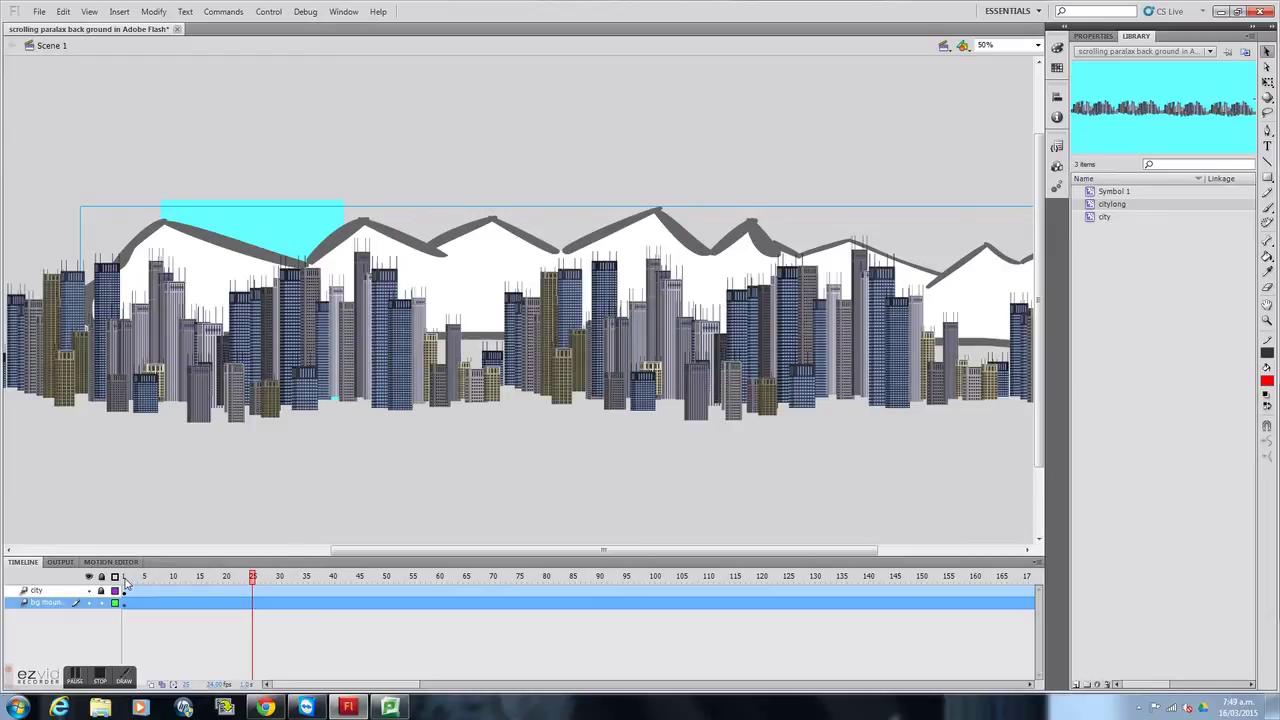
pyautogui.hotkey('ctrl', 'Return')
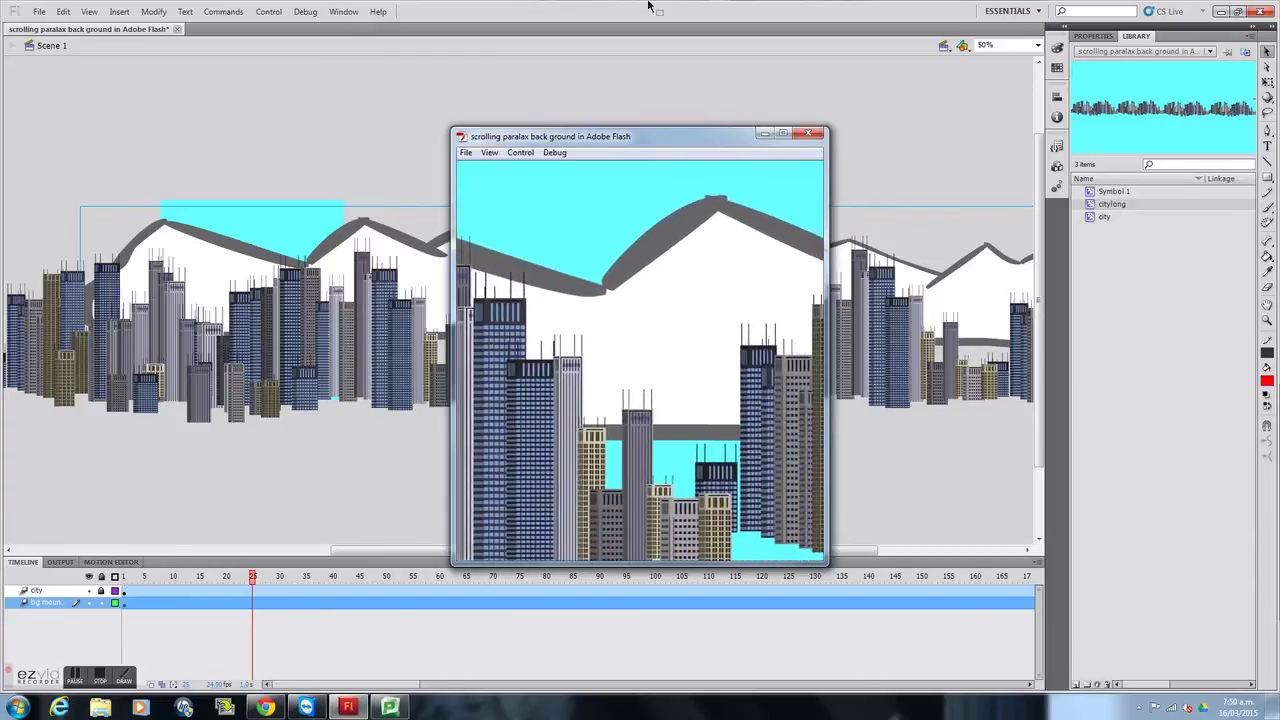
pyautogui.click(808, 133)
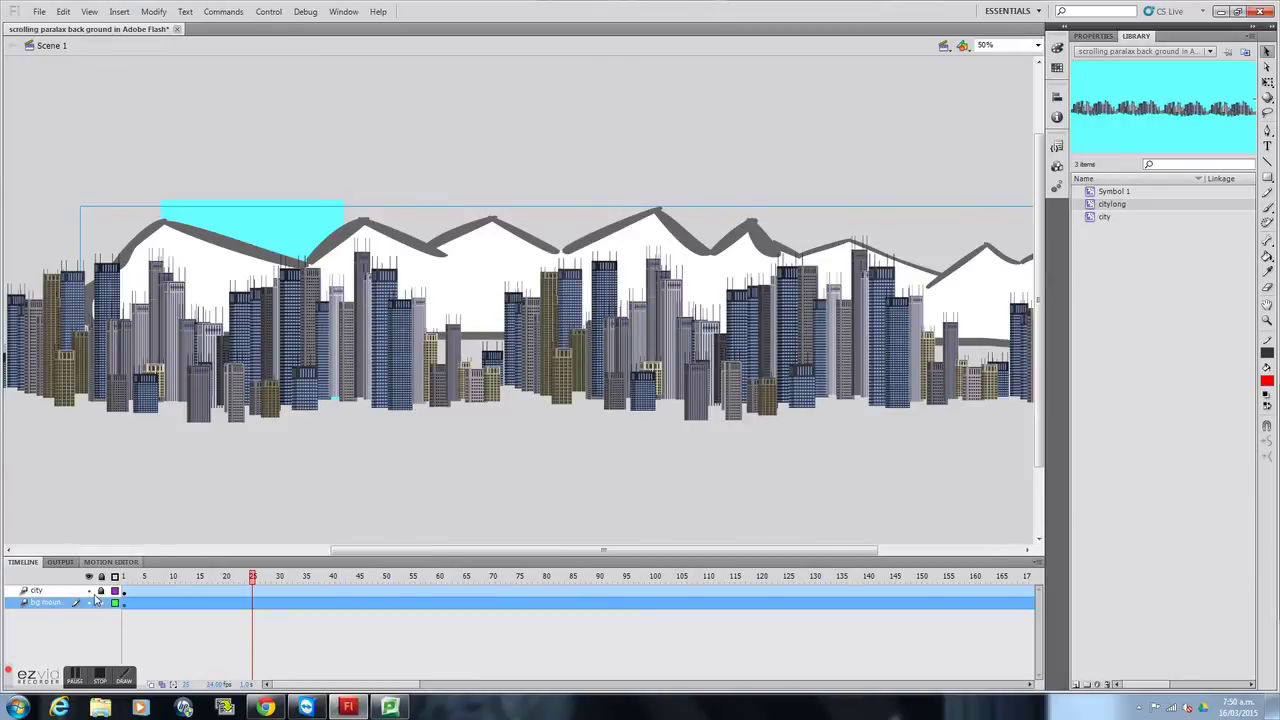
# Step: Use Free Transform to stretch the mountain backdrop taller and nudge it lower
pyautogui.click(1267, 85)
pyautogui.click(786, 257)
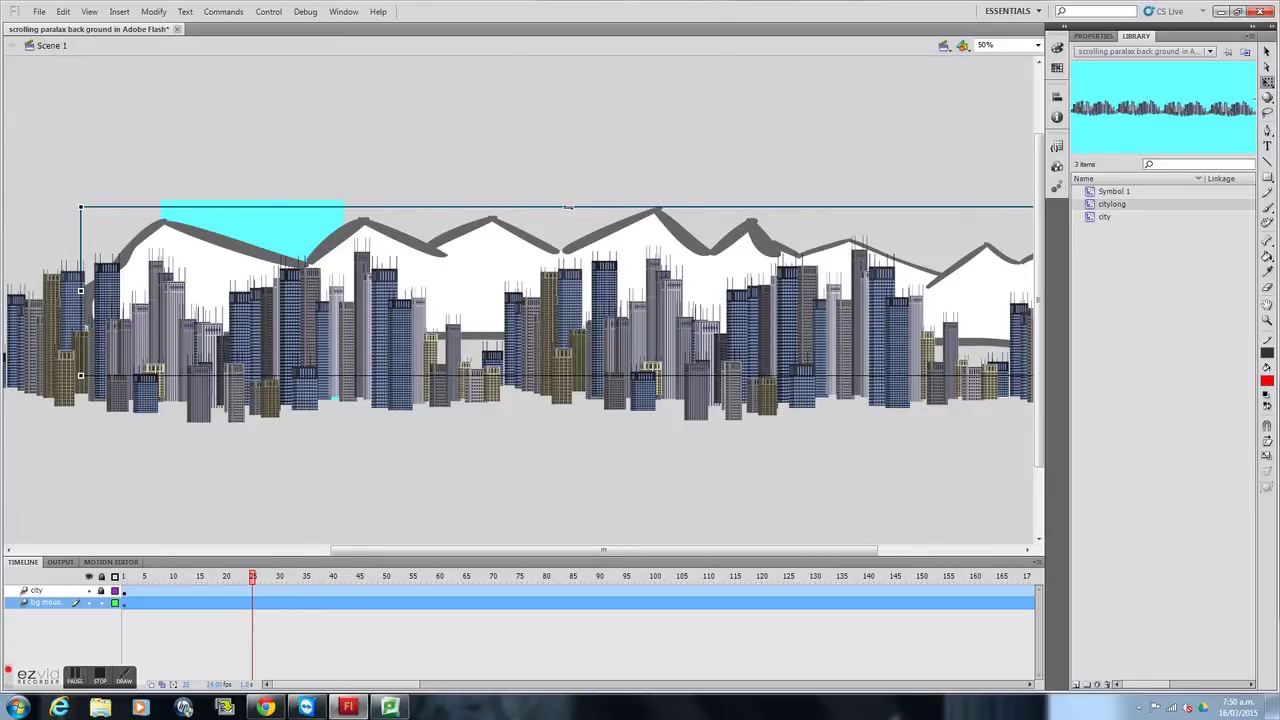
pyautogui.hotkey('ctrl', '-')
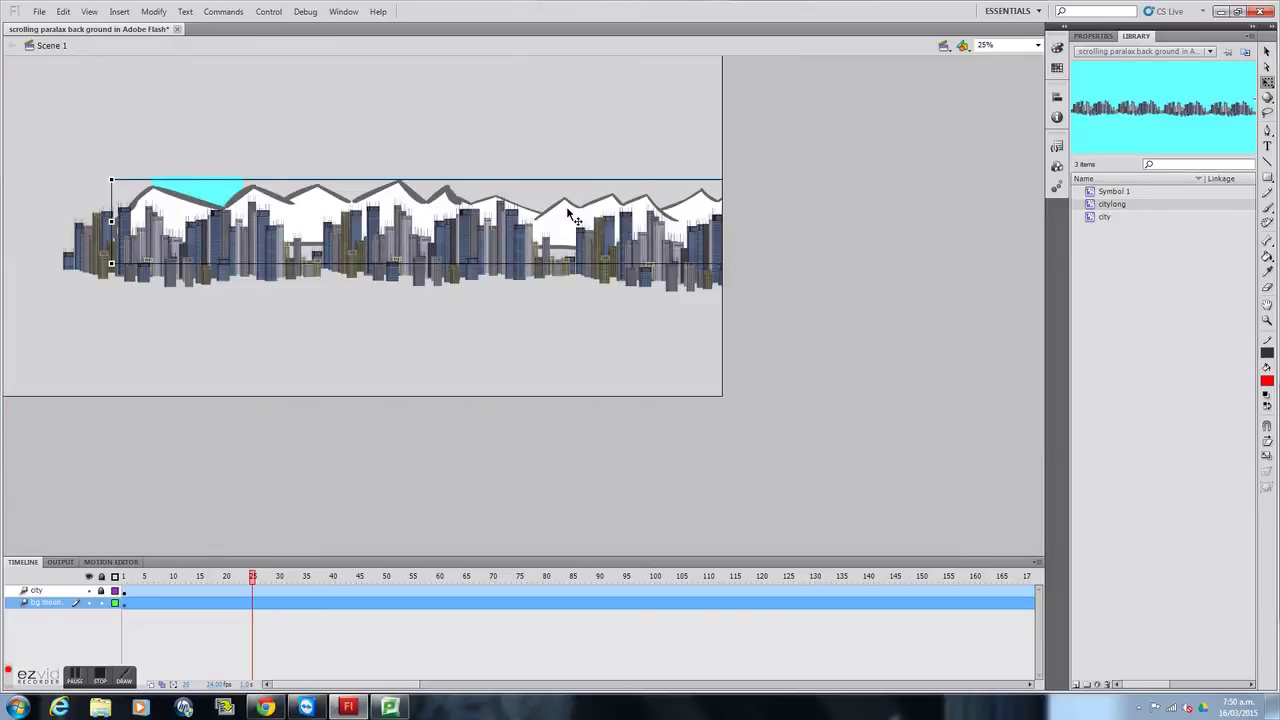
pyautogui.moveTo(111, 180); pyautogui.dragTo(111, 170)
pyautogui.moveTo(111, 268); pyautogui.dragTo(107, 287)
pyautogui.moveTo(305, 220); pyautogui.dragTo(302, 230)
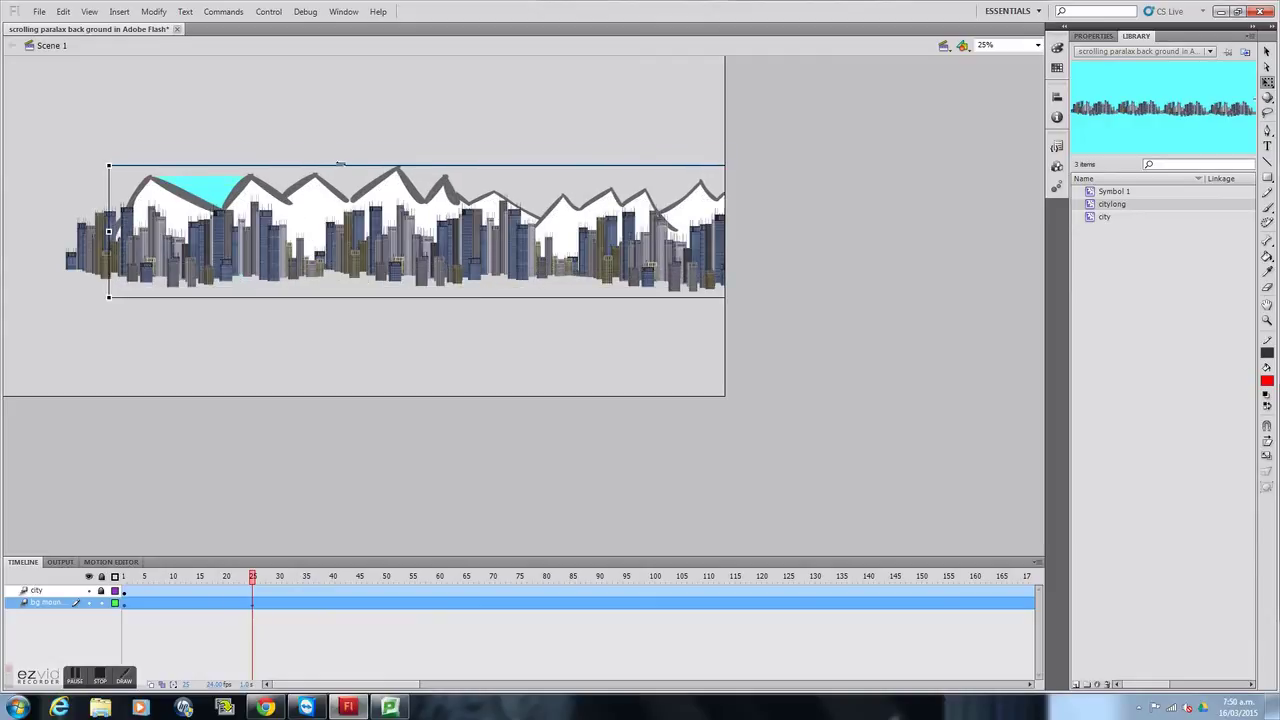
pyautogui.moveTo(353, 161); pyautogui.dragTo(353, 178)
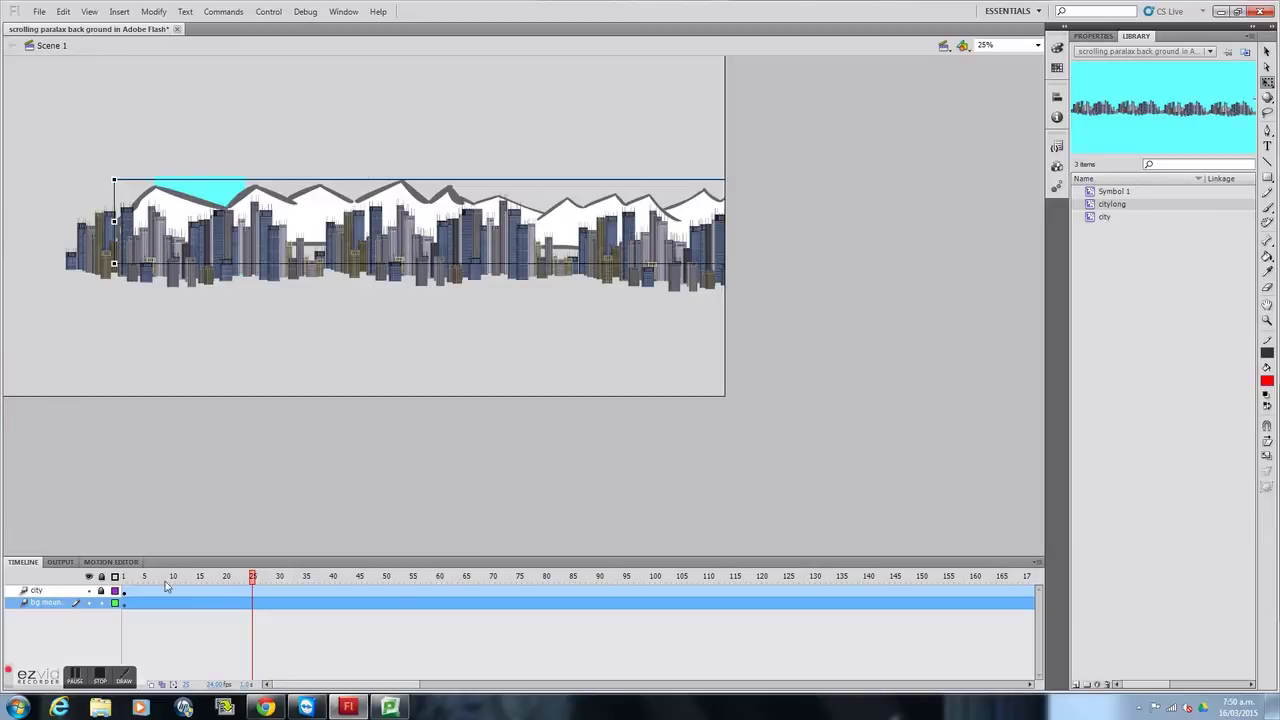
# Step: At frame 1, select the mountain layer's frames, widen the backdrop slightly, and test the movie
pyautogui.moveTo(185, 578); pyautogui.dragTo(105, 585)
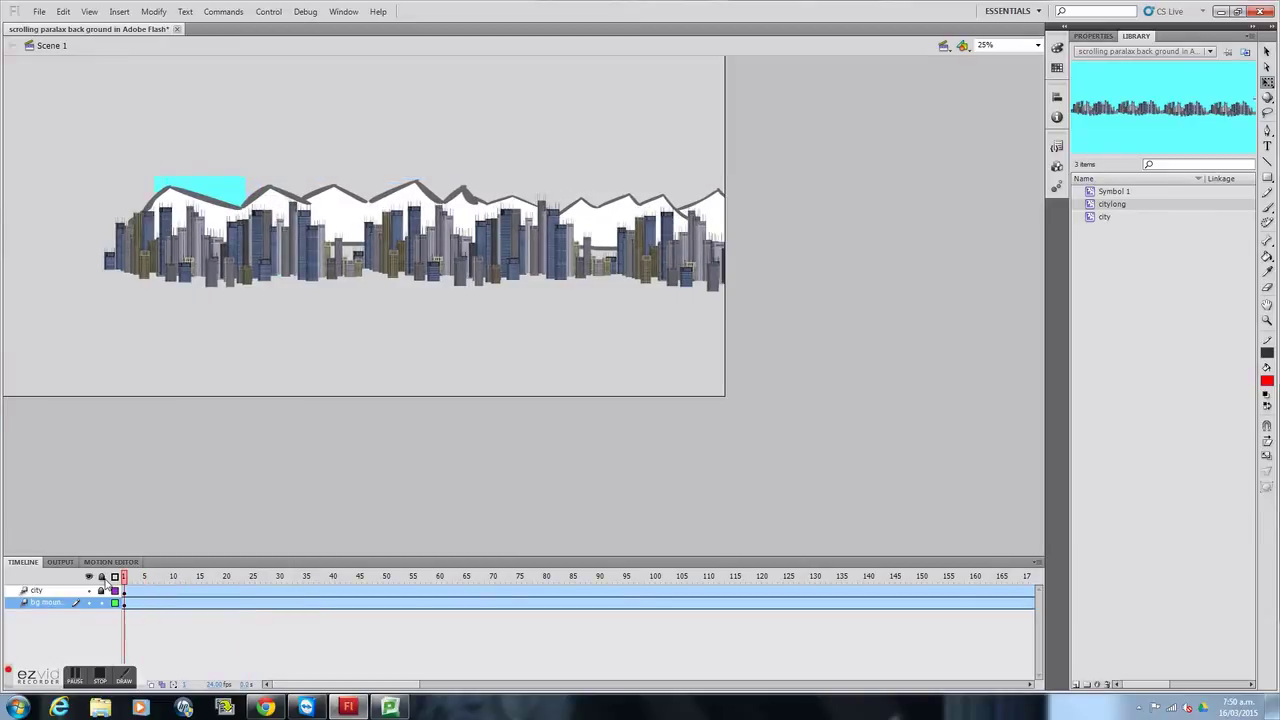
pyautogui.click(97, 600)
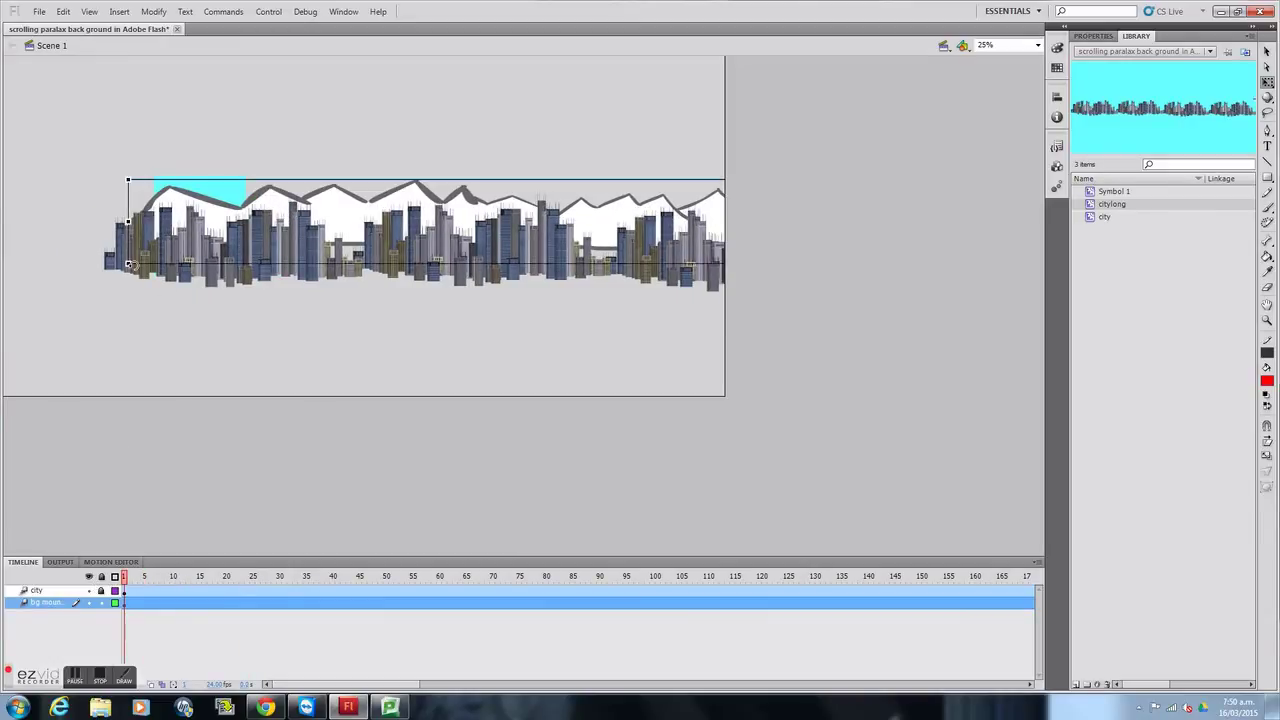
pyautogui.moveTo(126, 265); pyautogui.dragTo(130, 292)
pyautogui.moveTo(312, 213); pyautogui.dragTo(311, 226)
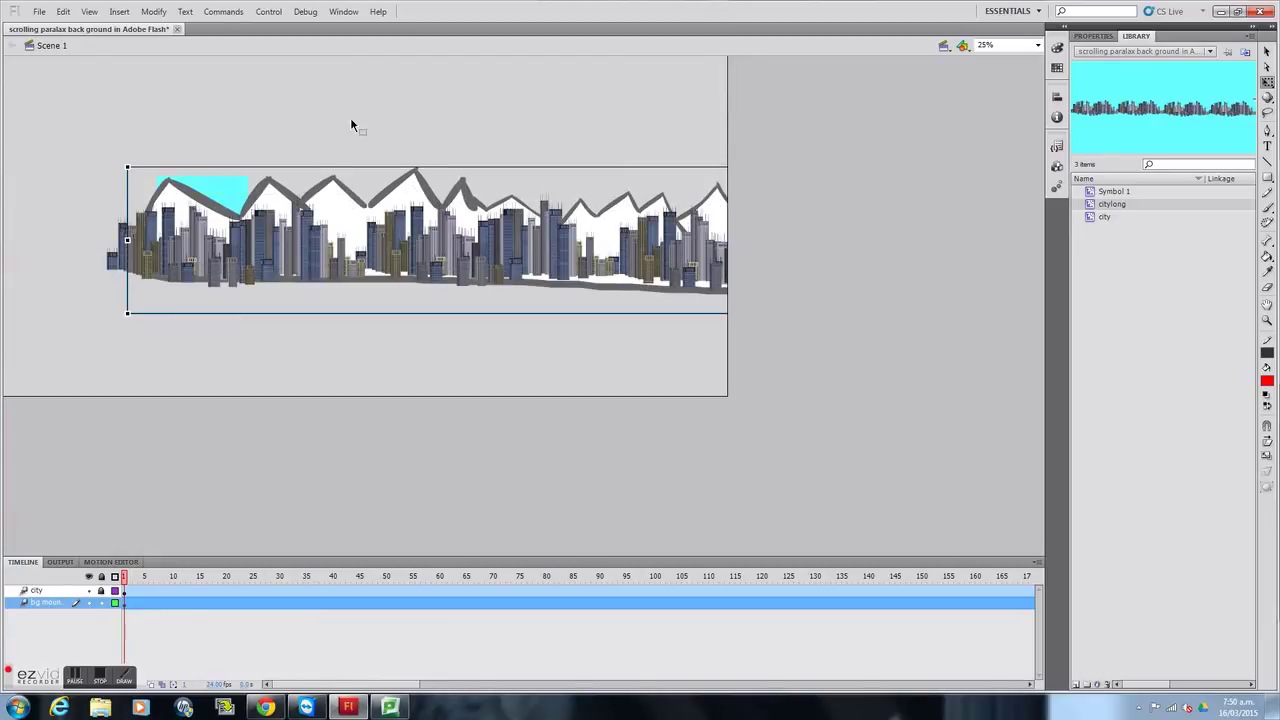
pyautogui.hotkey('ctrl', 'Return')
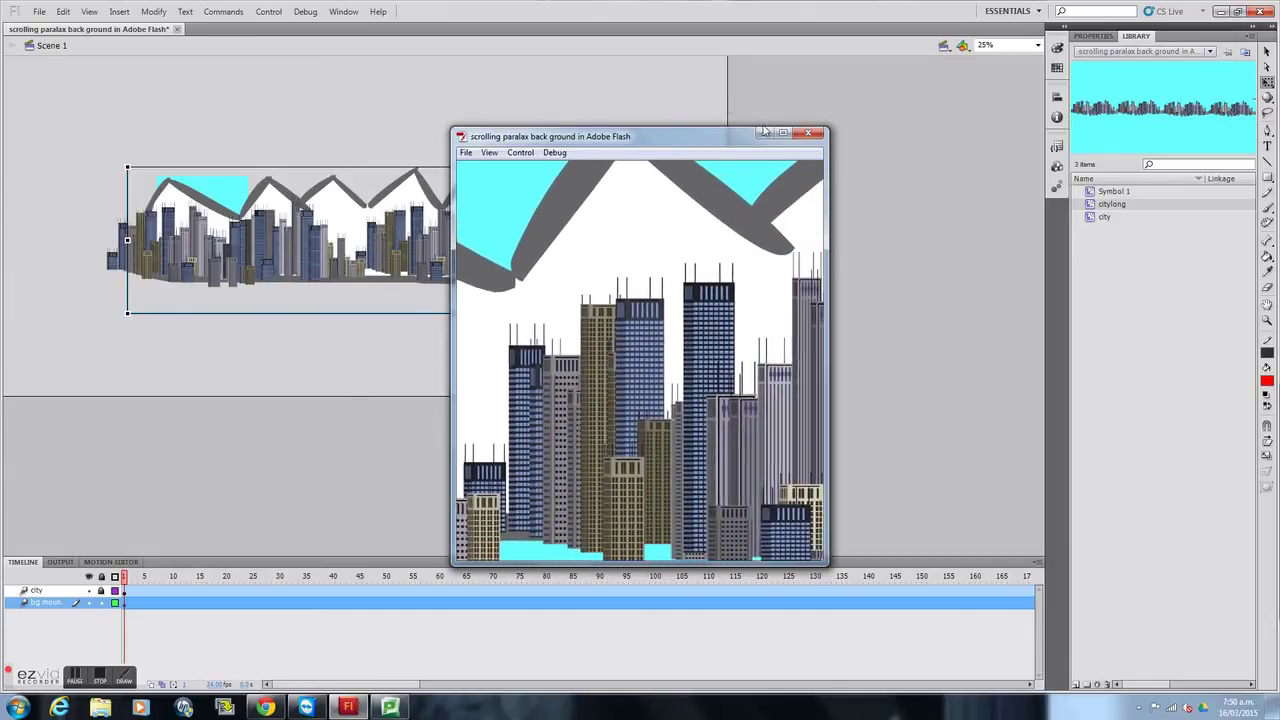
# Step: Close the preview, then at frame 200 scale up the mountain backdrop and shift it right and down
pyautogui.click(816, 135)
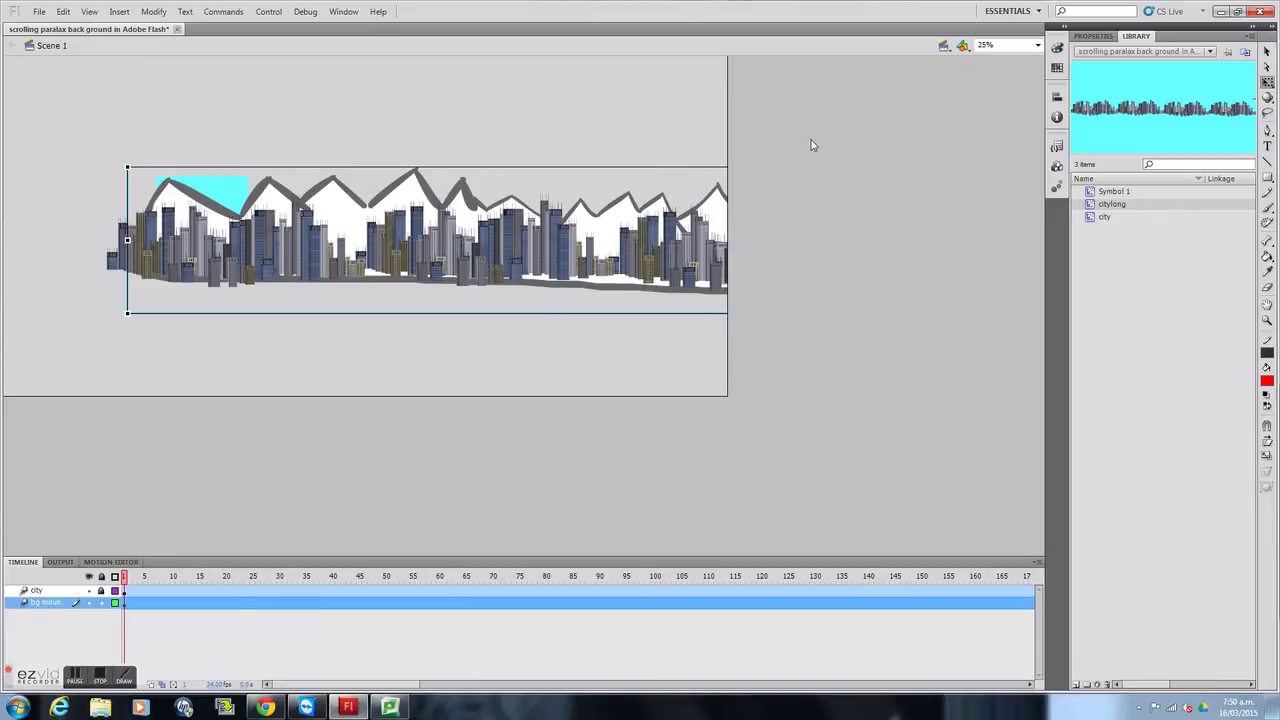
pyautogui.moveTo(310, 686); pyautogui.dragTo(452, 683)
pyautogui.click(331, 580)
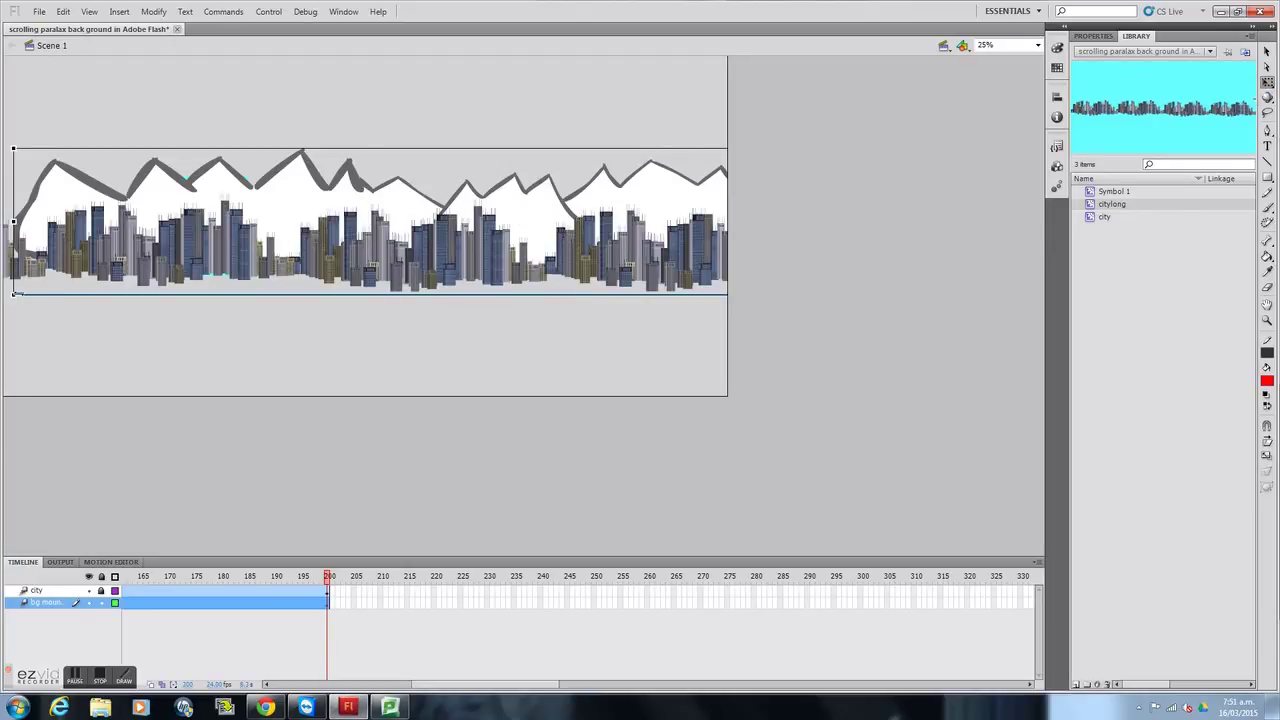
pyautogui.moveTo(14, 294); pyautogui.dragTo(10, 320)
pyautogui.moveTo(282, 189); pyautogui.dragTo(310, 215)
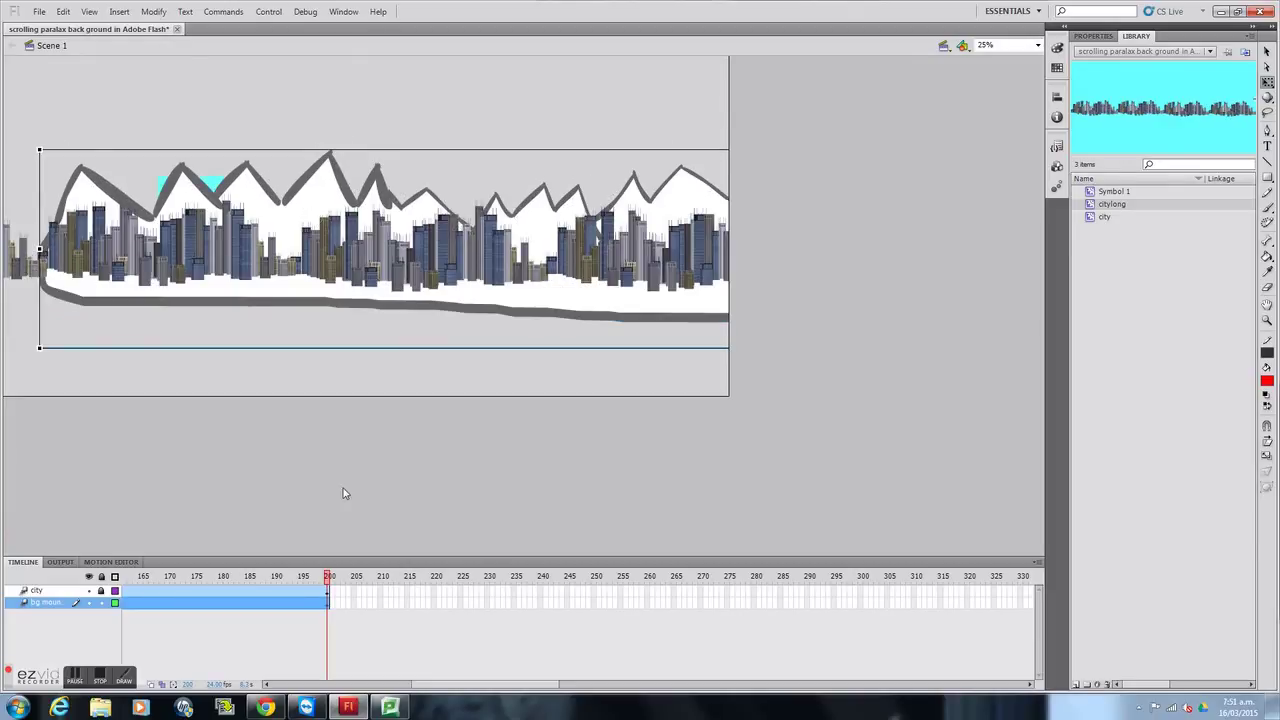
pyautogui.click(126, 591)
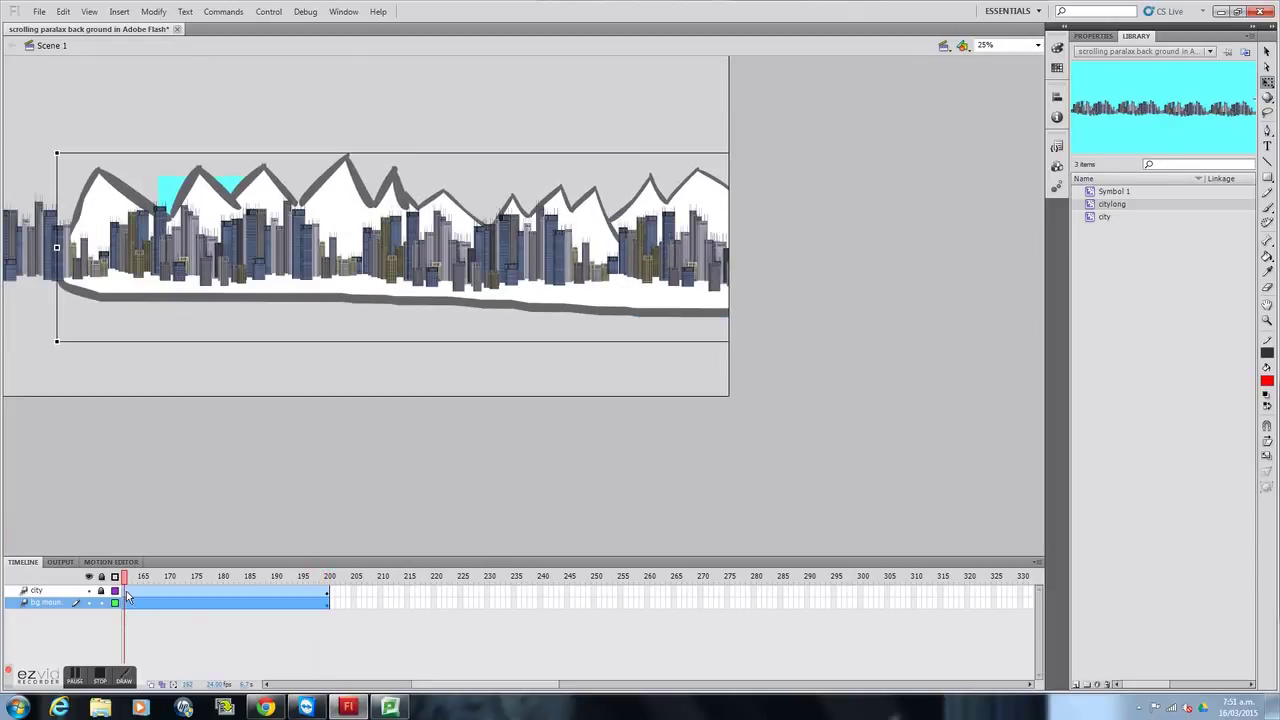